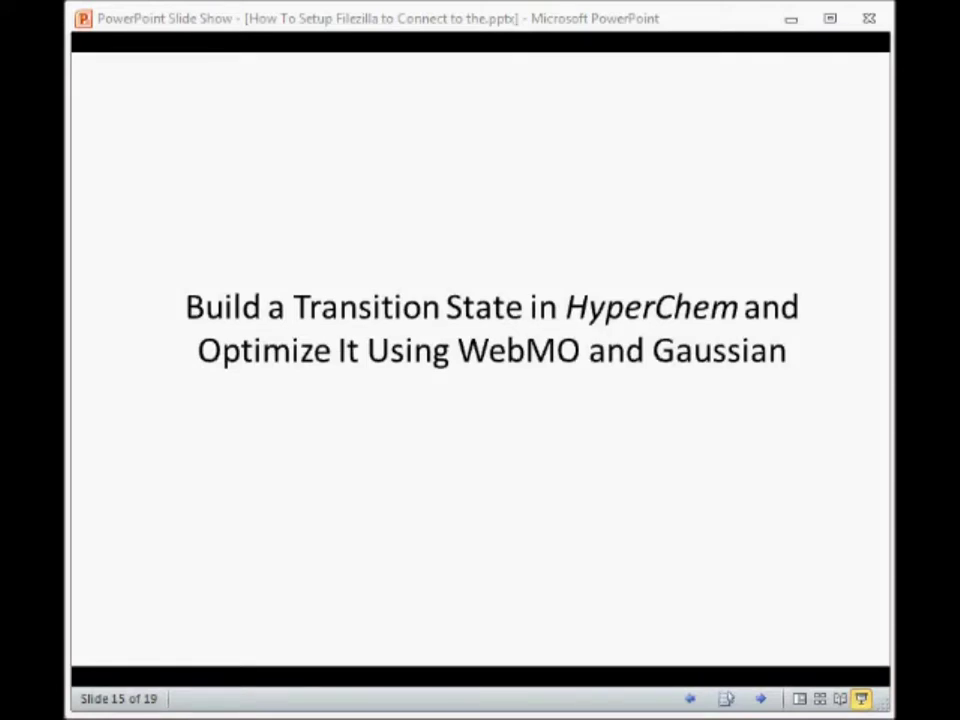
- Advance the slide show from slide 15 to the workflow flowchart on slide 16
{"action": "left_click", "coordinate": [761, 700]}
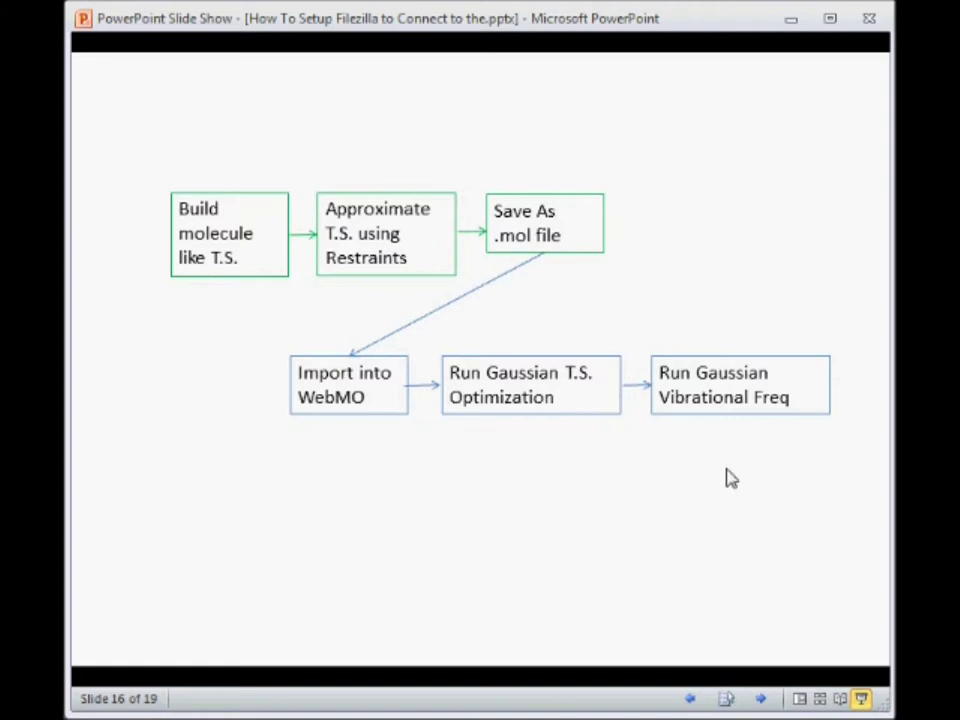
- Show the Diels-Alder slide 17, glance at slide 18 and return, then switch to HyperChem
{"action": "left_click", "coordinate": [758, 697]}
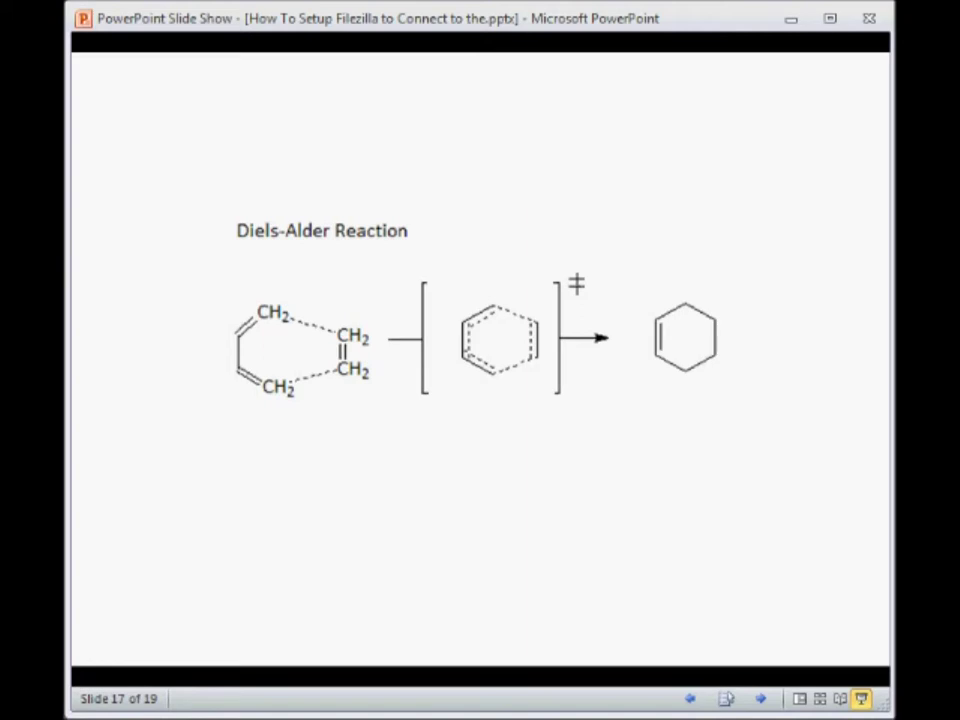
{"action": "left_click", "coordinate": [761, 699]}
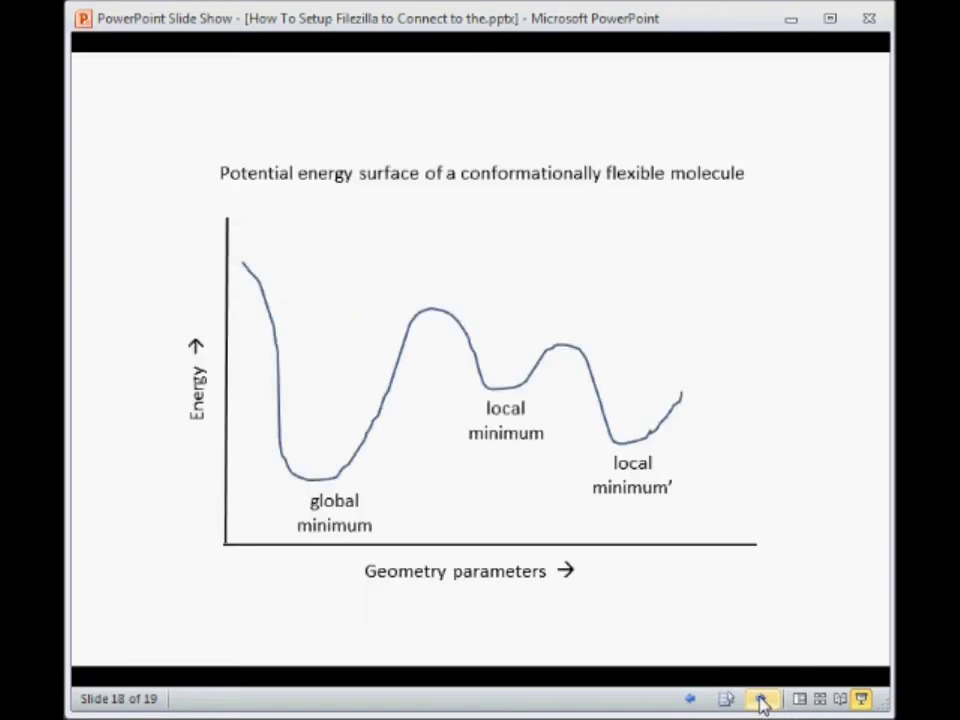
{"action": "left_click", "coordinate": [689, 699]}
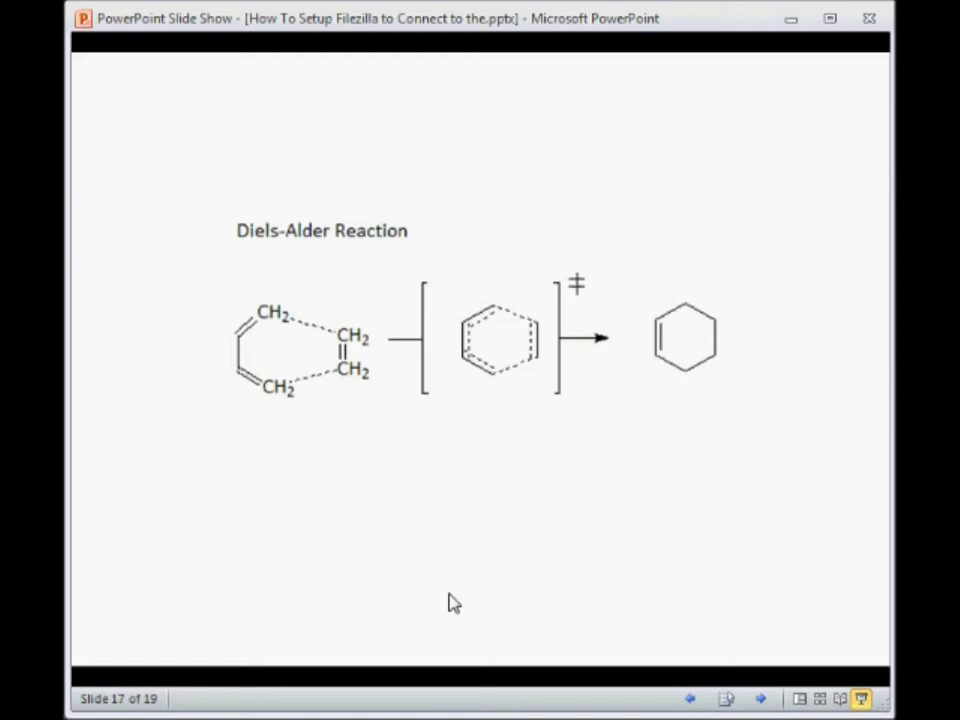
{"action": "key", "text": "alt+Tab"}
{"action": "key", "text": "alt+Tab"}
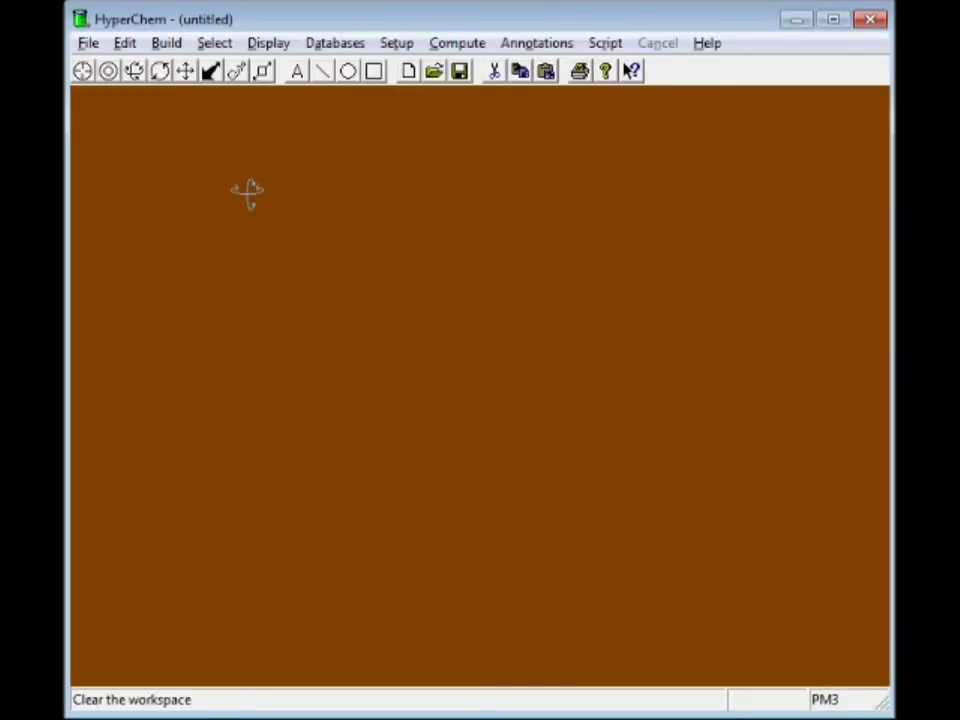
- Draw a six-carbon ring with explicit hydrogens off, making bond 4–5 a double bond
{"action": "double_click", "coordinate": [82, 70]}
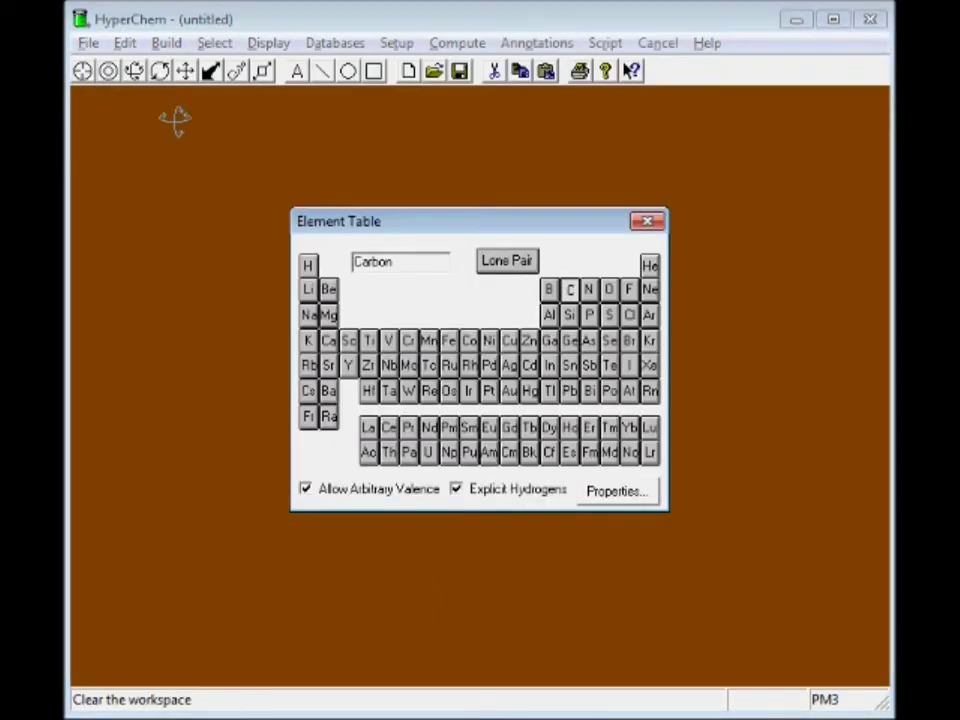
{"action": "left_click_drag", "start_coordinate": [377, 227], "coordinate": [267, 355]}
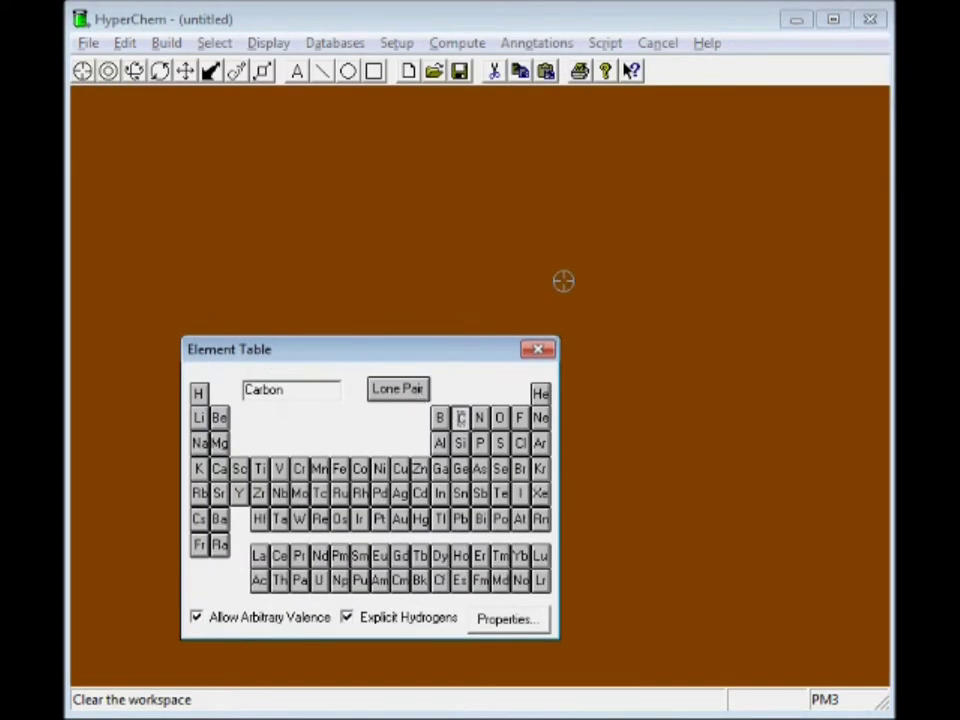
{"action": "left_click_drag", "start_coordinate": [643, 250], "coordinate": [641, 319]}
{"action": "left_click", "coordinate": [347, 617]}
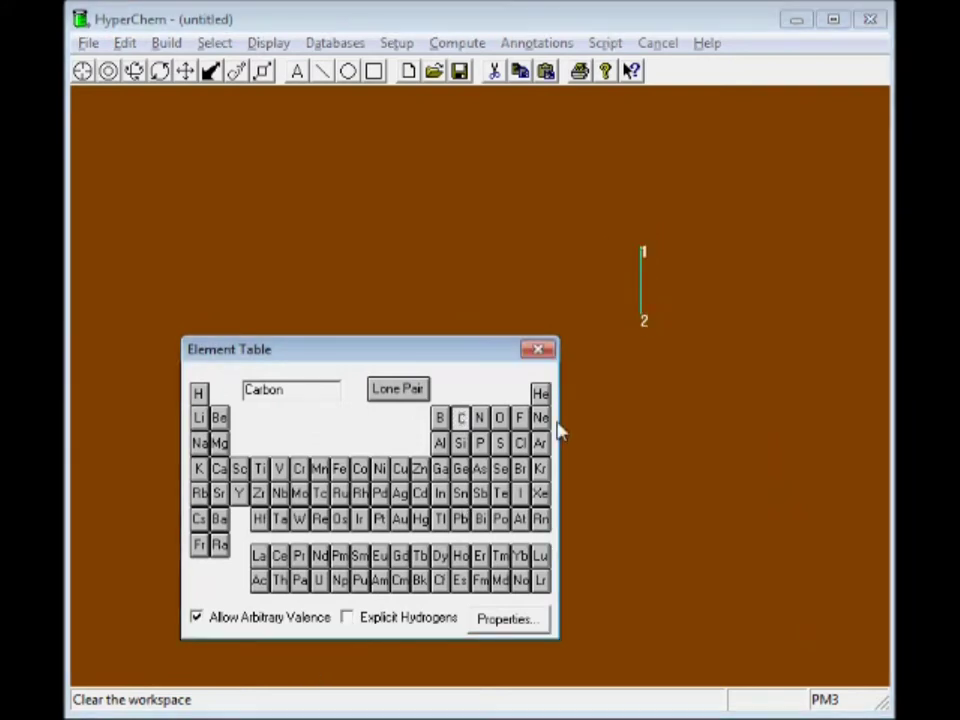
{"action": "left_click", "coordinate": [643, 320]}
{"action": "left_click_drag", "start_coordinate": [640, 315], "coordinate": [708, 358]}
{"action": "left_click_drag", "start_coordinate": [708, 358], "coordinate": [778, 315]}
{"action": "left_click_drag", "start_coordinate": [778, 315], "coordinate": [786, 246]}
{"action": "left_click_drag", "start_coordinate": [786, 246], "coordinate": [713, 213]}
{"action": "left_click_drag", "start_coordinate": [713, 213], "coordinate": [644, 247]}
{"action": "left_click_drag", "start_coordinate": [786, 242], "coordinate": [775, 313]}
- Add hydrogens and model-build the ring into a 16-atom 3D cyclohexene
{"action": "left_click", "coordinate": [537, 349]}
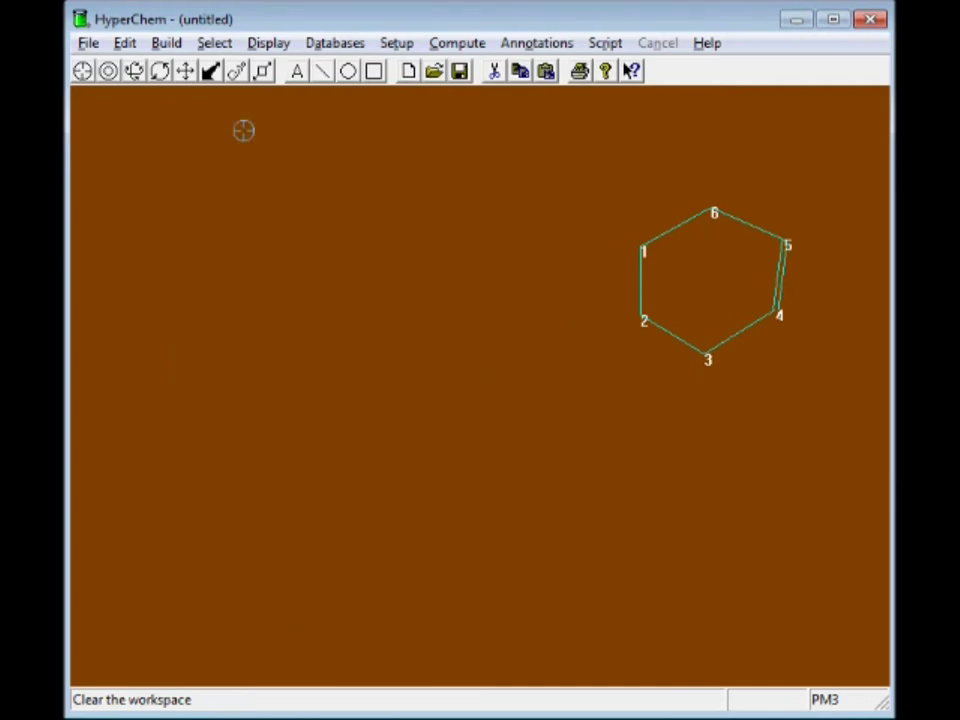
{"action": "left_click", "coordinate": [166, 43]}
{"action": "left_click", "coordinate": [205, 142]}
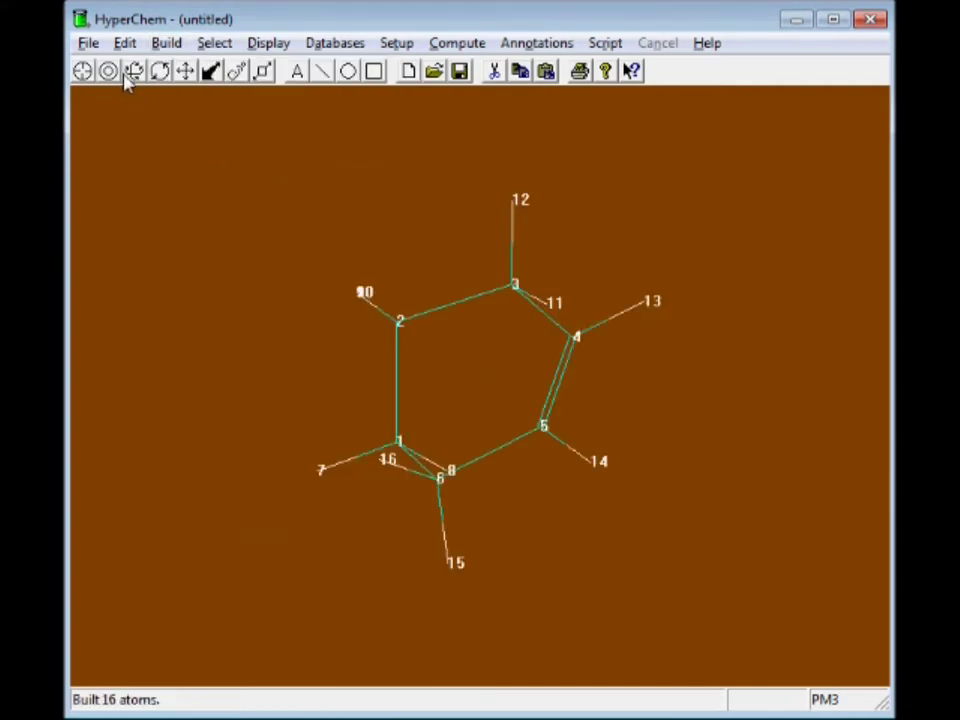
- Rotate the ring and select atoms 3-2-1-6 to read the -69.2655° torsion
{"action": "left_click_drag", "start_coordinate": [231, 221], "coordinate": [396, 238]}
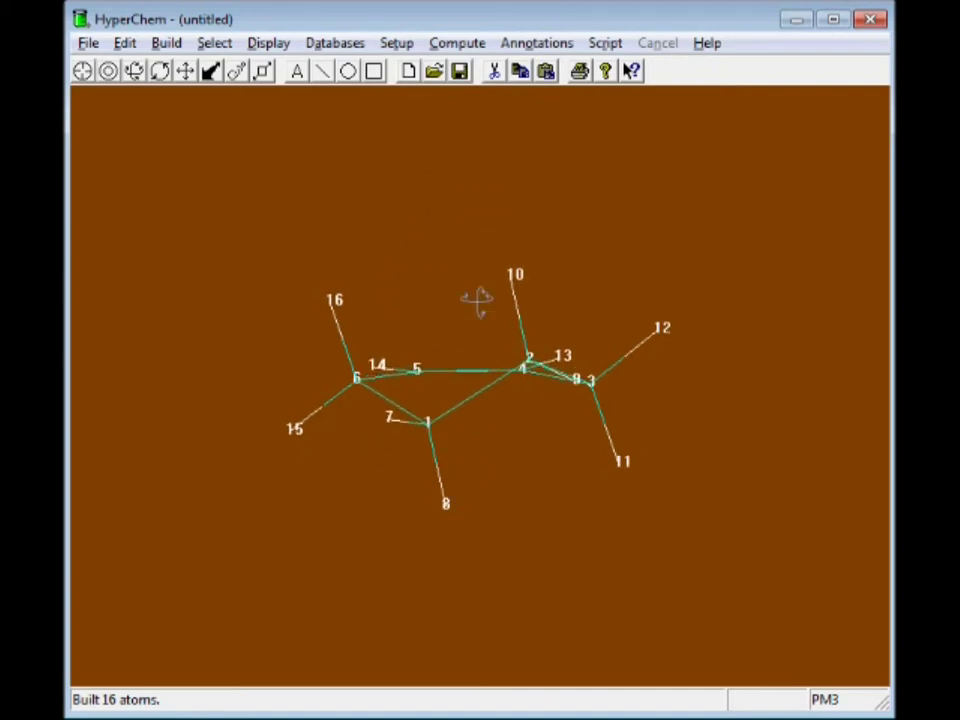
{"action": "left_click_drag", "start_coordinate": [480, 471], "coordinate": [482, 444]}
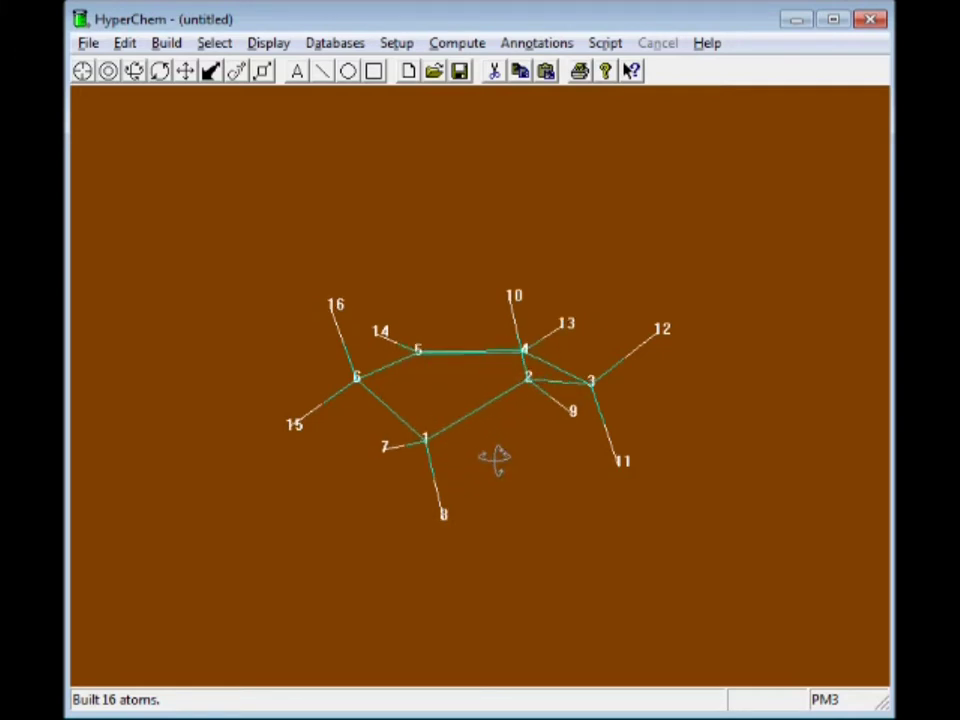
{"action": "left_click_drag", "start_coordinate": [493, 459], "coordinate": [545, 400]}
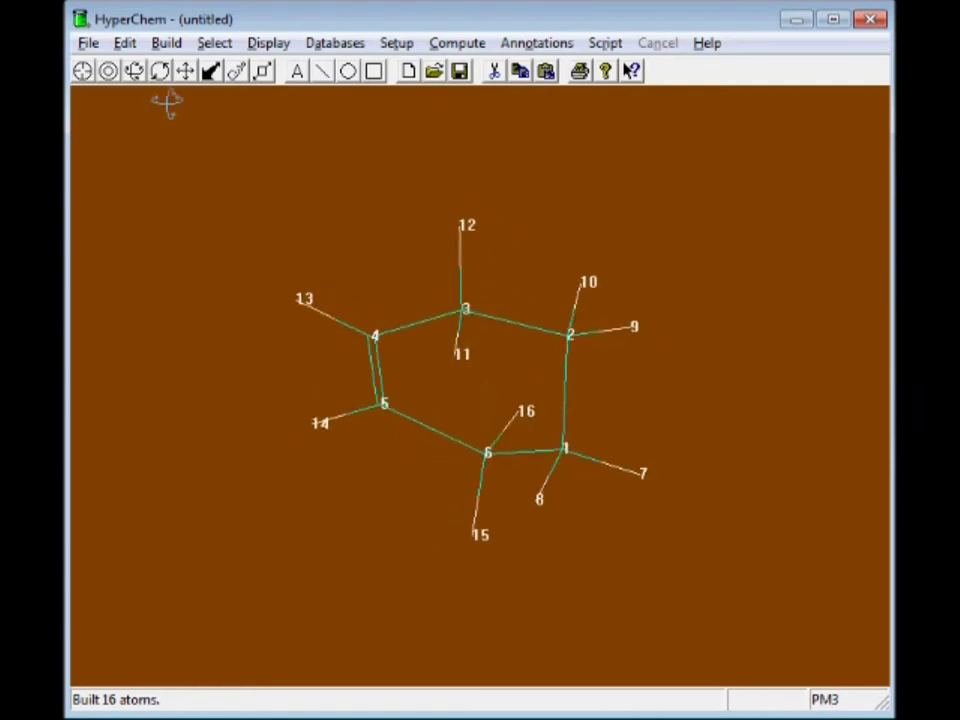
{"action": "left_click", "coordinate": [108, 70]}
{"action": "left_click_drag", "start_coordinate": [466, 313], "coordinate": [563, 450]}
{"action": "left_click_drag", "start_coordinate": [493, 454], "coordinate": [490, 454]}
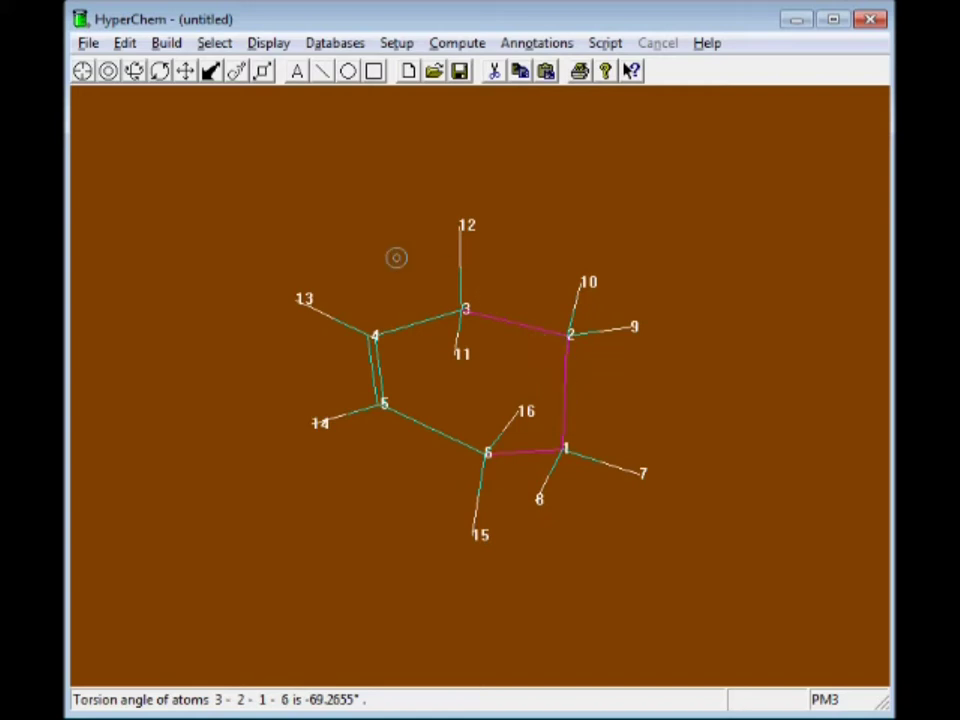
- Rotate the model and save the 3-2-1-6 torsion as a named selection
{"action": "left_click", "coordinate": [134, 70]}
{"action": "left_click_drag", "start_coordinate": [189, 264], "coordinate": [229, 144]}
{"action": "left_click", "coordinate": [215, 43]}
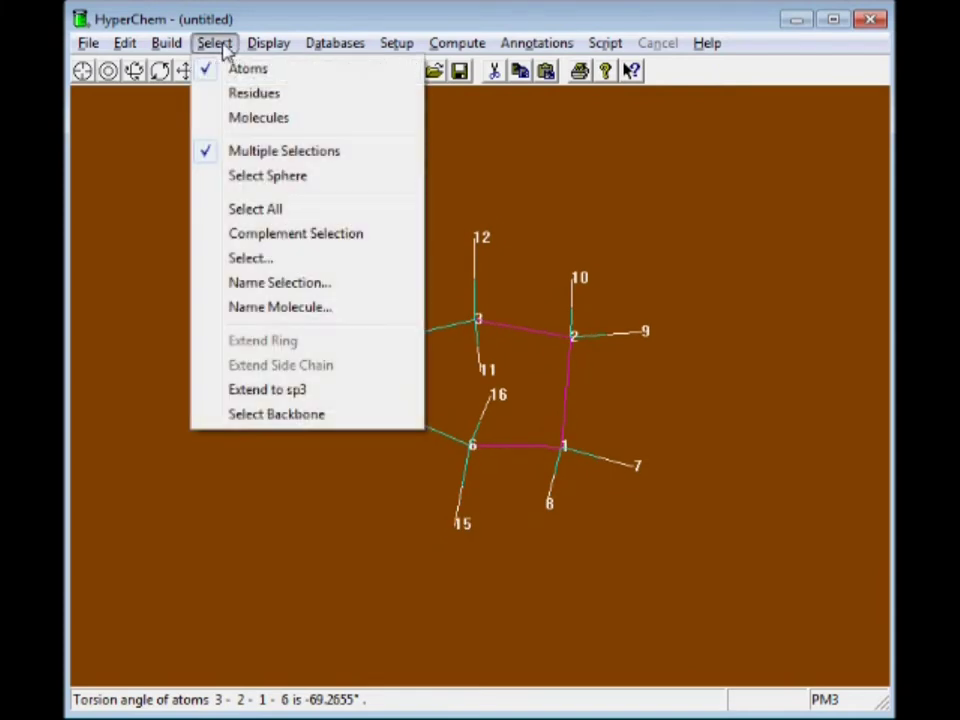
{"action": "left_click", "coordinate": [290, 282]}
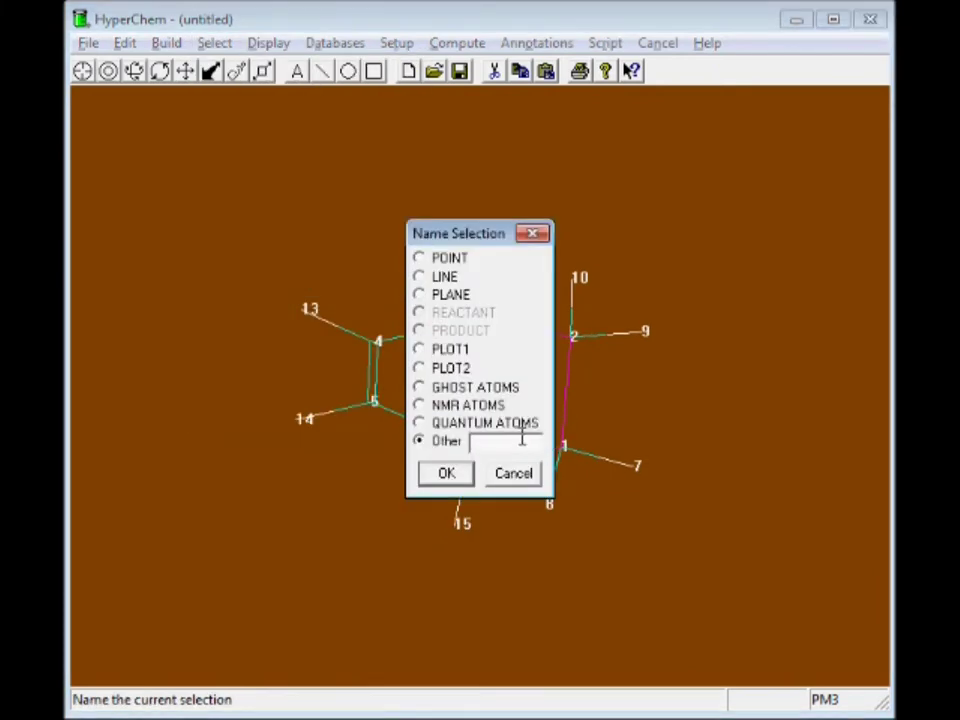
{"action": "key", "text": "Return"}
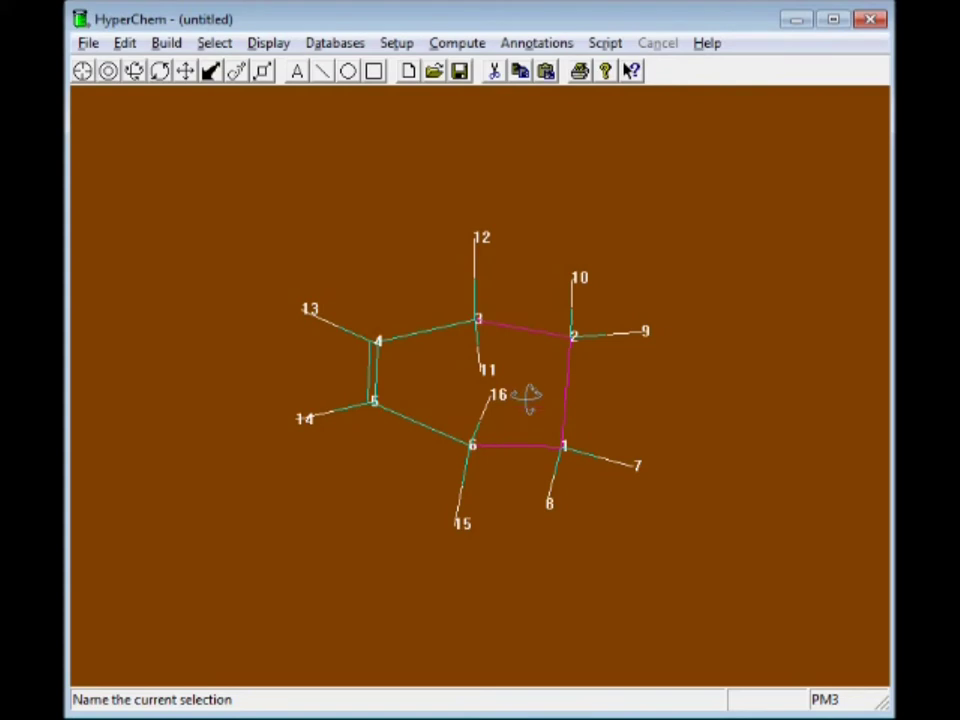
- Select the C2–C3 and C1–C6 bonds and save each as a named selection
{"action": "left_click", "coordinate": [426, 311]}
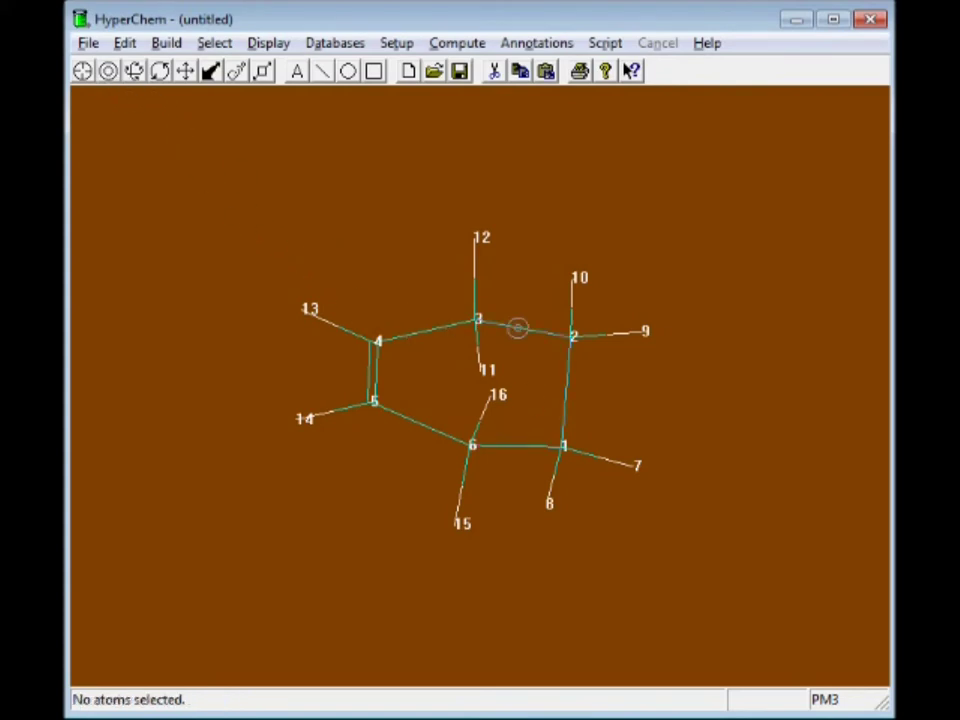
{"action": "left_click", "coordinate": [516, 328]}
{"action": "left_click", "coordinate": [216, 44]}
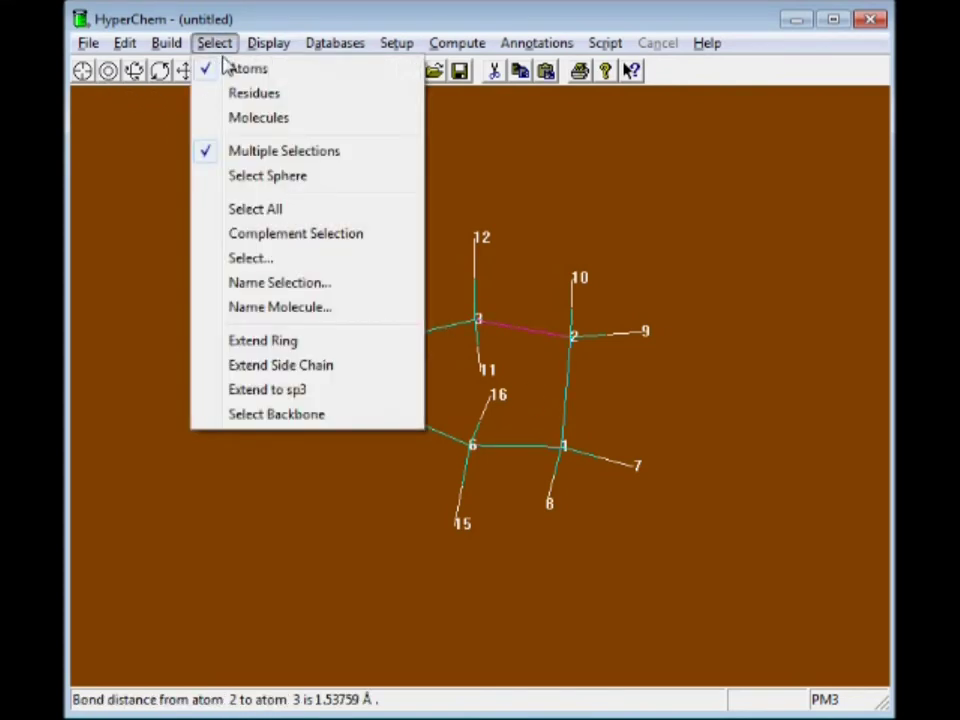
{"action": "left_click", "coordinate": [272, 284]}
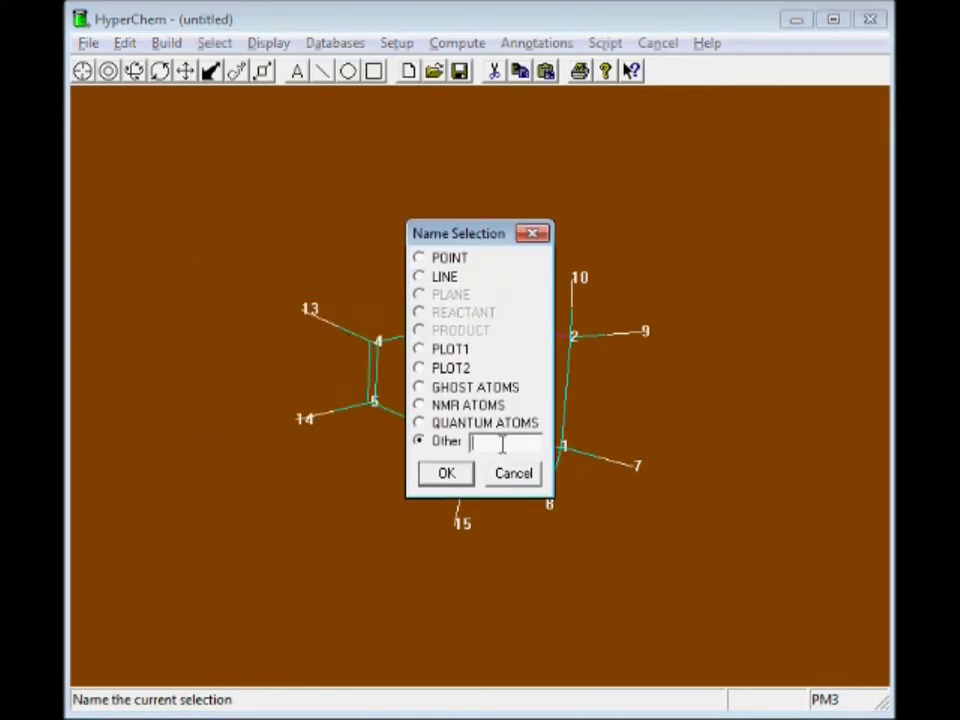
{"action": "left_click", "coordinate": [450, 474]}
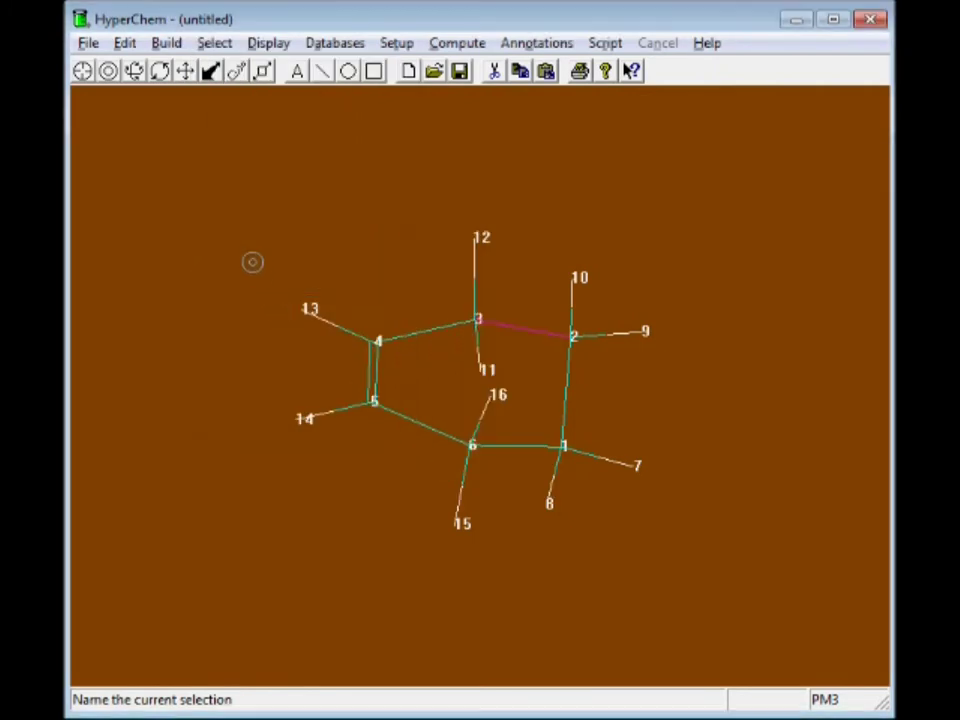
{"action": "left_click", "coordinate": [251, 261]}
{"action": "left_click", "coordinate": [490, 447]}
{"action": "left_click", "coordinate": [213, 44]}
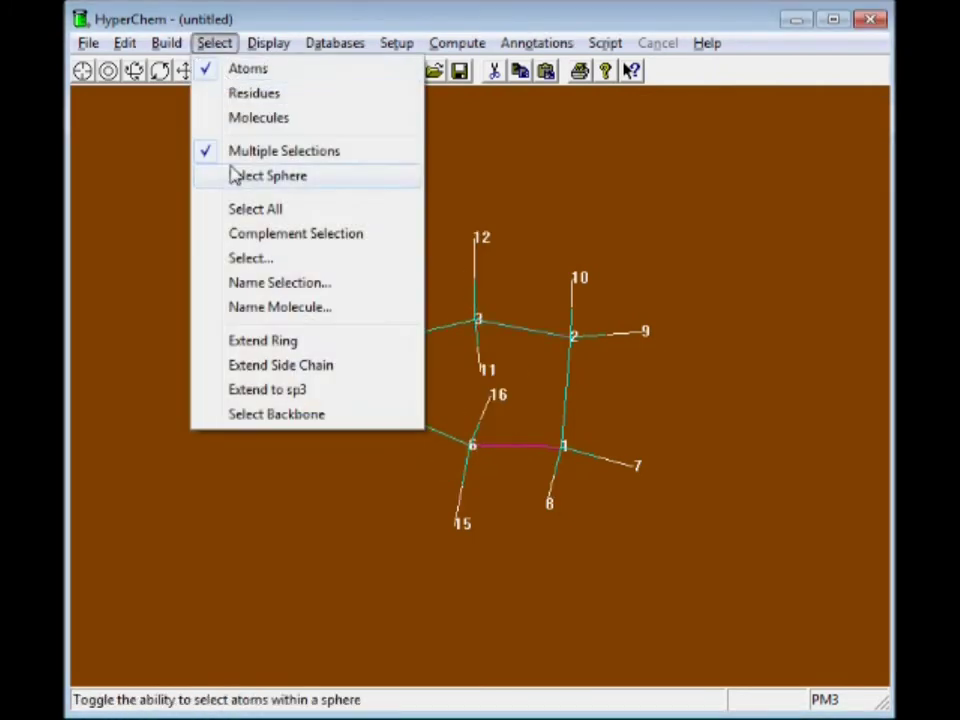
{"action": "left_click", "coordinate": [268, 284]}
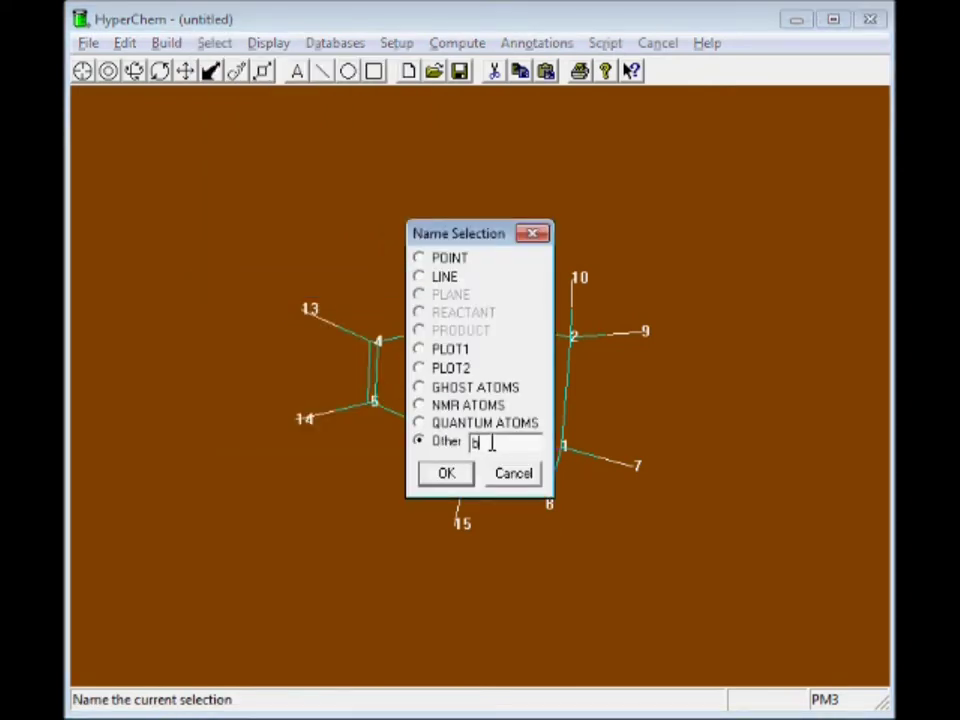
{"action": "type", "text": "b6"}
{"action": "key", "text": "Return"}
- Select the 4-5-6-1 torsion (-20.3593°) and save it as a named selection
{"action": "left_click", "coordinate": [223, 379]}
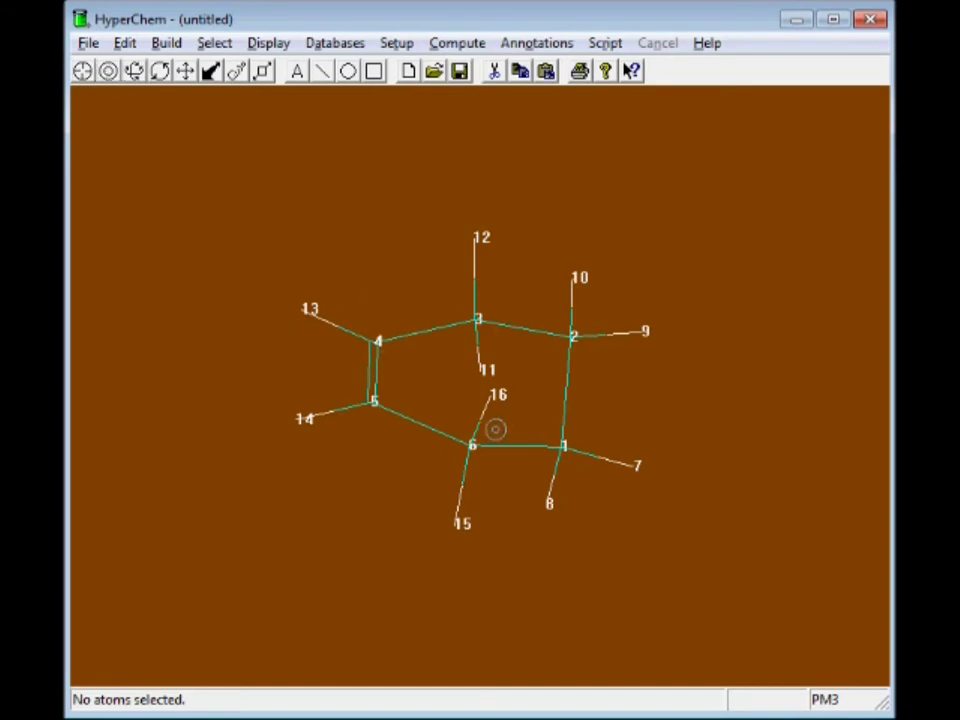
{"action": "mouse_move", "coordinate": [378, 341]}
{"action": "left_mouse_down"}
{"action": "mouse_move", "coordinate": [537, 438]}
{"action": "mouse_move", "coordinate": [467, 444]}
{"action": "mouse_move", "coordinate": [563, 446]}
{"action": "left_mouse_up"}
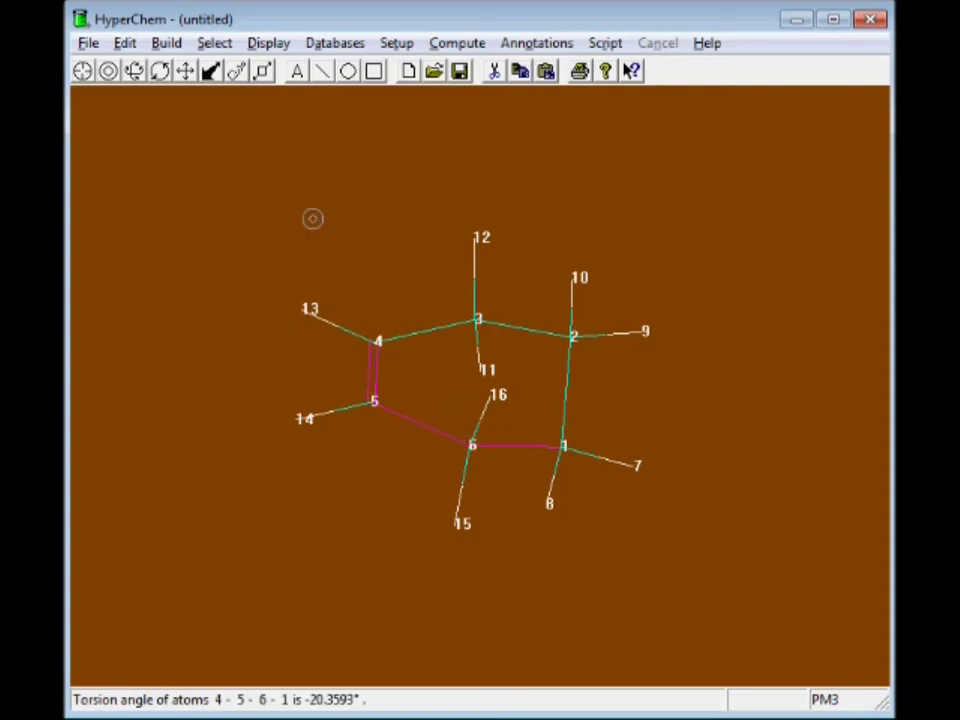
{"action": "left_click", "coordinate": [214, 43]}
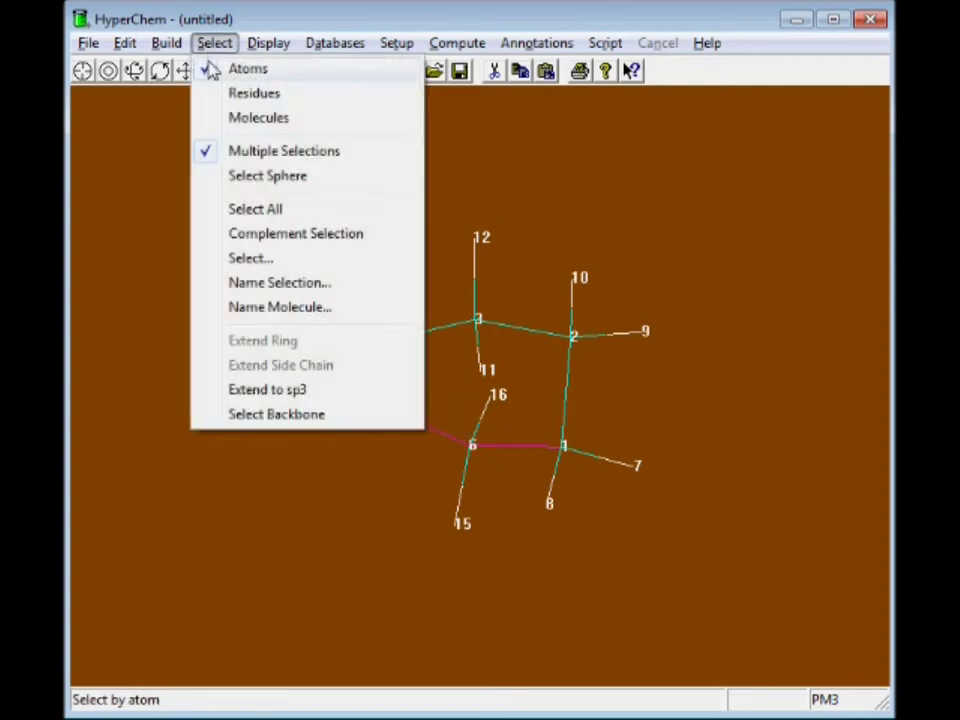
{"action": "left_click", "coordinate": [264, 281]}
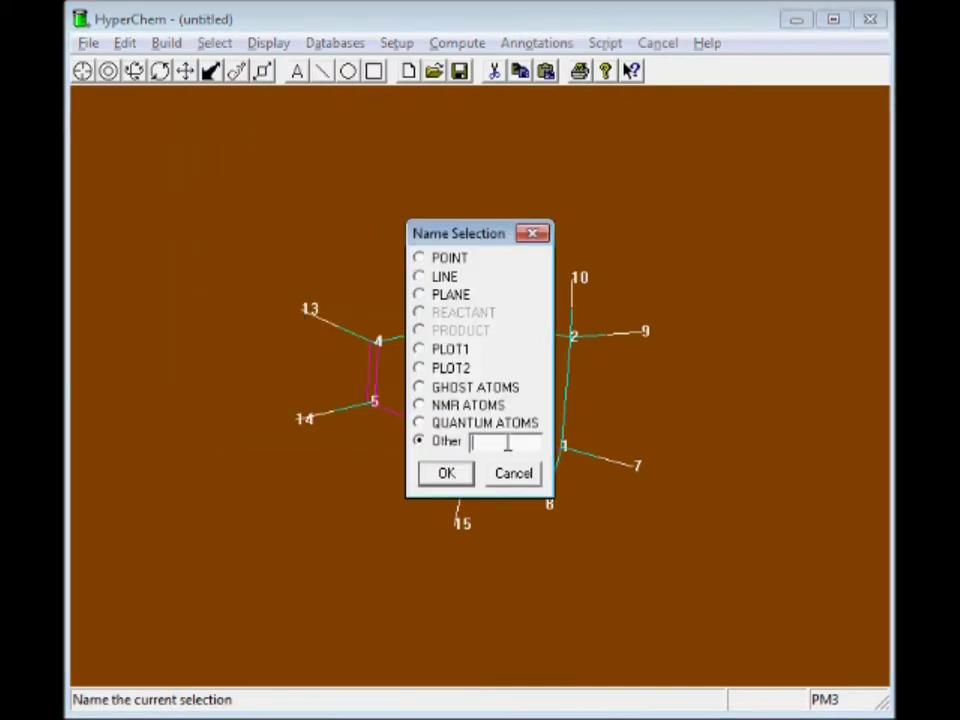
{"action": "type", "text": "and"}
{"action": "key", "text": "Return"}
{"action": "left_click", "coordinate": [279, 489]}
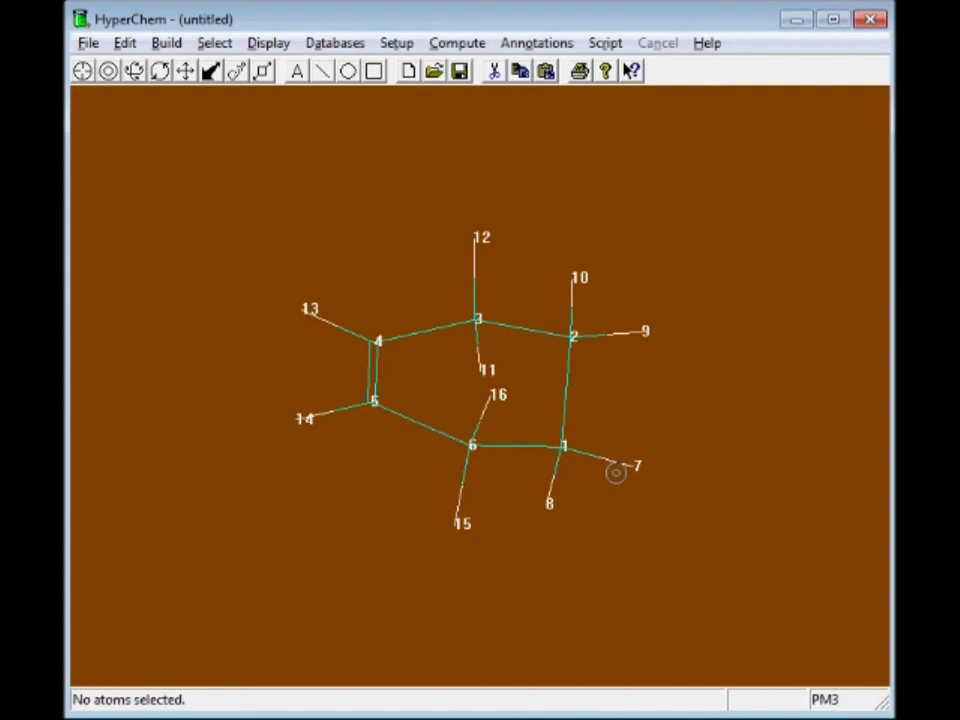
- Rotate the molecule about its vertical axis
{"action": "left_click", "coordinate": [134, 70]}
{"action": "left_click_drag", "start_coordinate": [285, 347], "coordinate": [302, 302]}
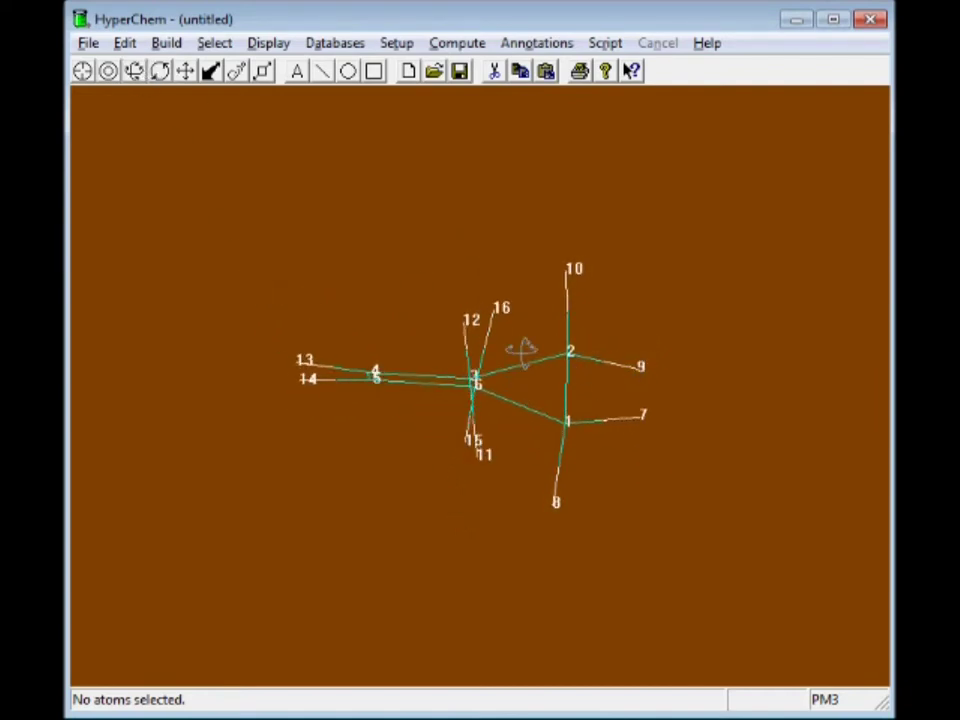
{"action": "left_click", "coordinate": [400, 45]}
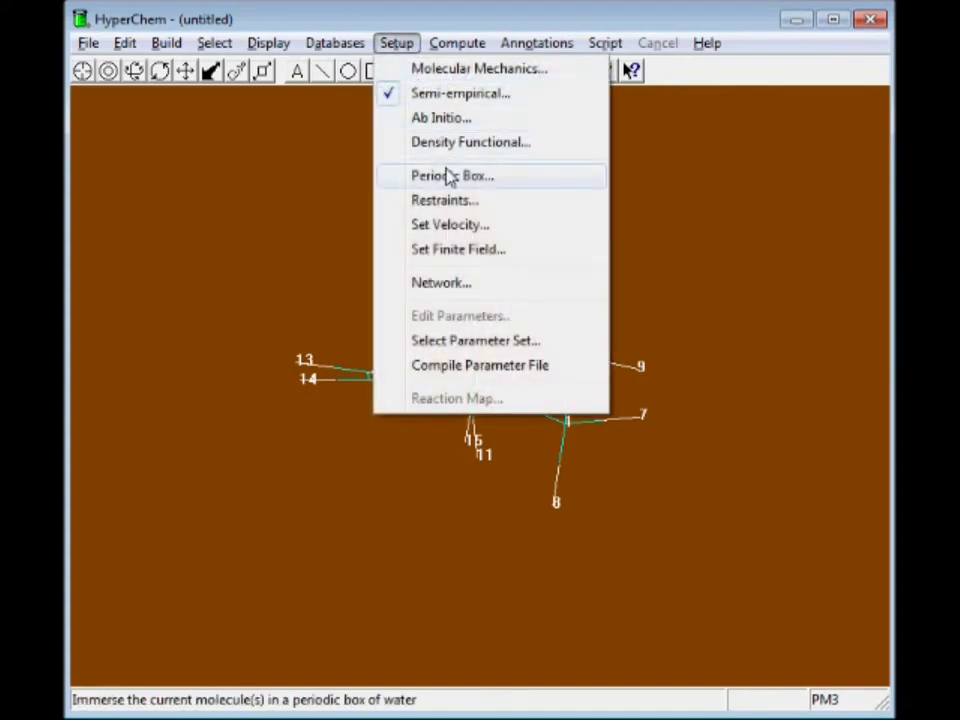
- Add all four selections as restraints, setting 2-b1 and 2-b2 lengths to 2.2 Å, 2-b1 at force 150
{"action": "left_click", "coordinate": [450, 201]}
{"action": "left_click", "coordinate": [340, 274]}
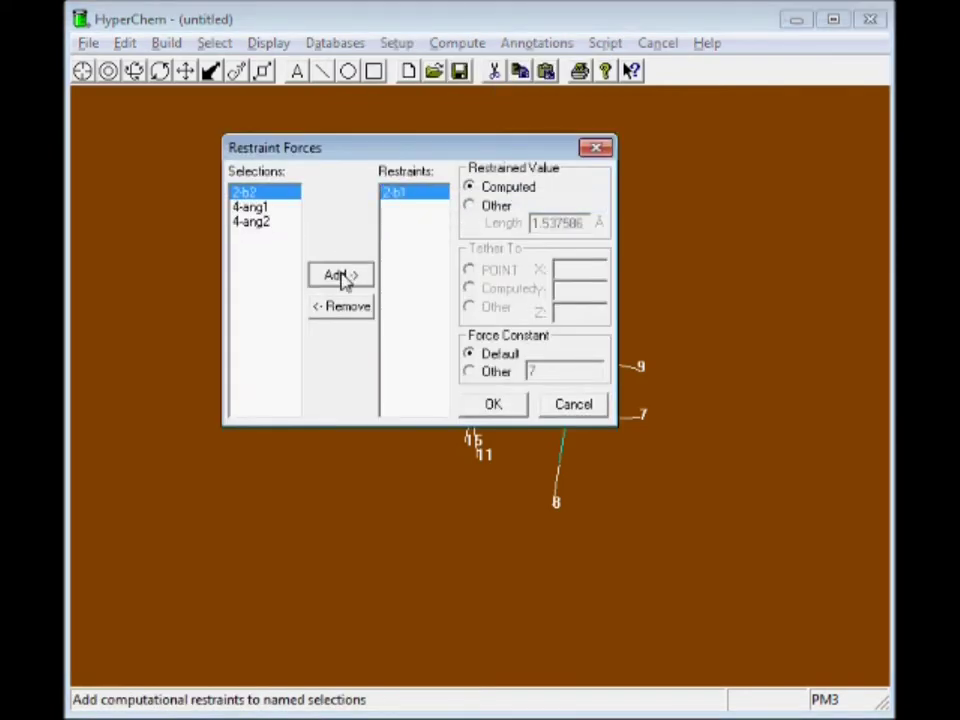
{"action": "triple_click", "coordinate": [340, 276]}
{"action": "left_click", "coordinate": [469, 206]}
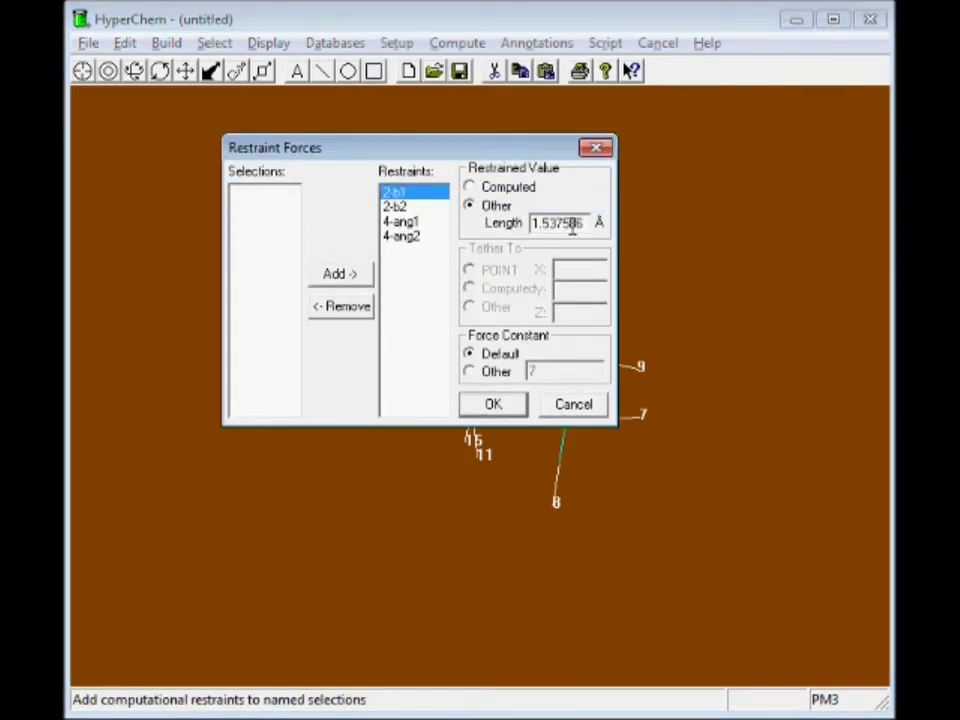
{"action": "double_click", "coordinate": [589, 222]}
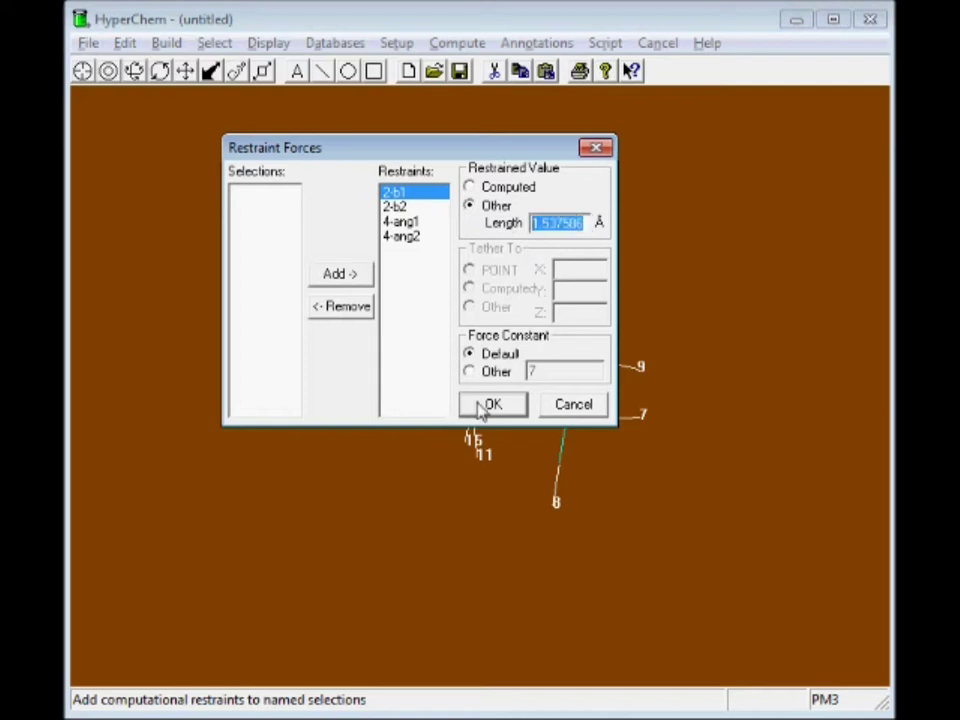
{"action": "type", "text": "2.2"}
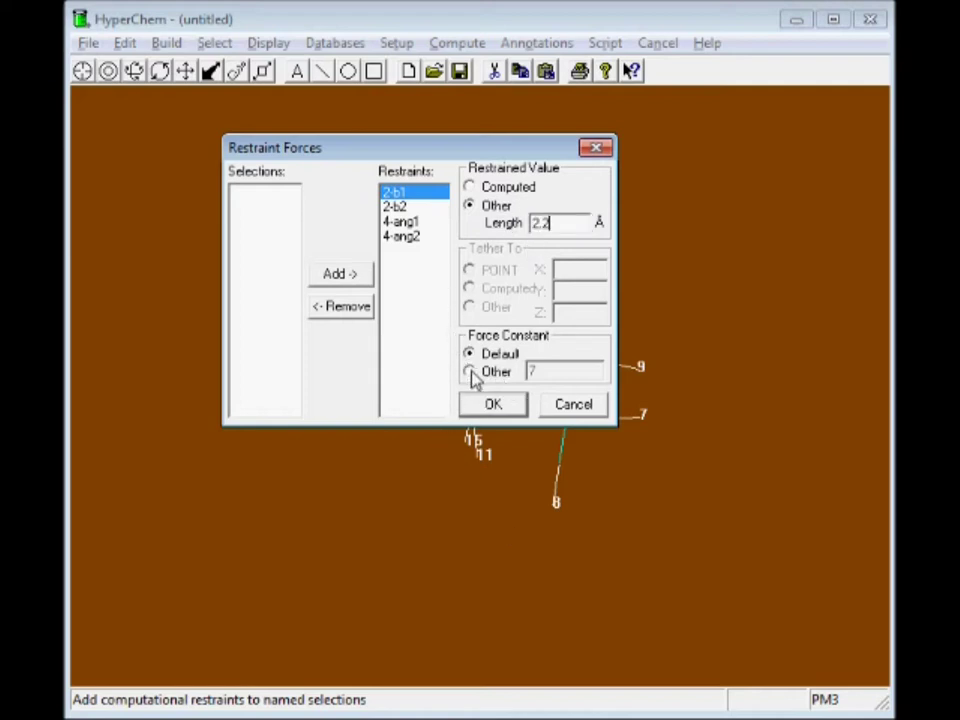
{"action": "left_click", "coordinate": [469, 371]}
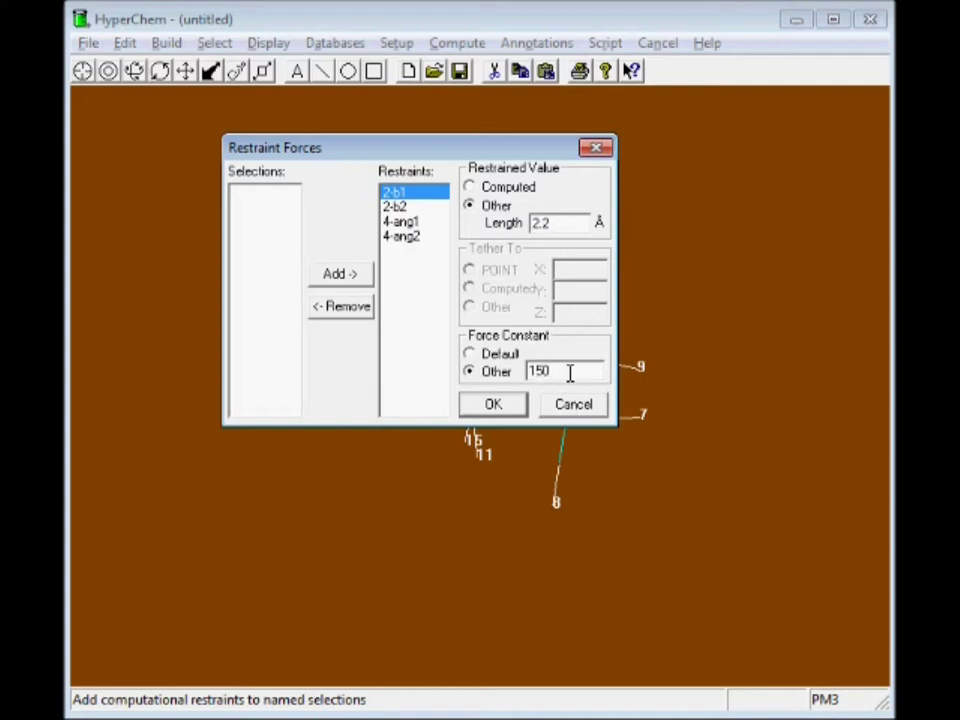
{"action": "left_click", "coordinate": [418, 208]}
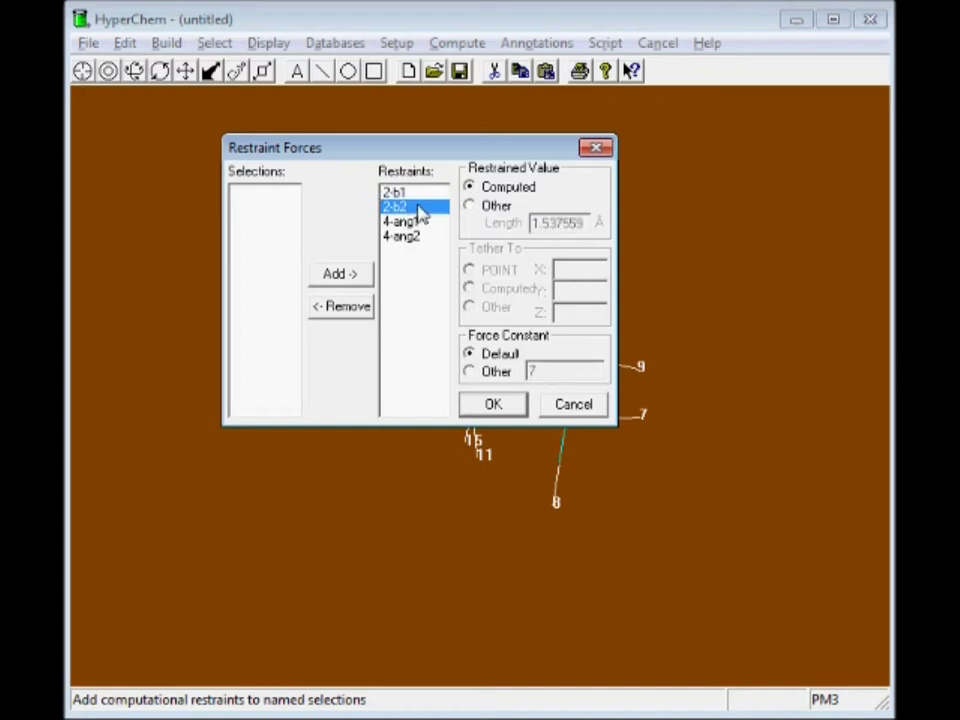
{"action": "left_click", "coordinate": [471, 206]}
{"action": "left_click_drag", "start_coordinate": [588, 222], "coordinate": [507, 224]}
{"action": "type", "text": "2.2"}
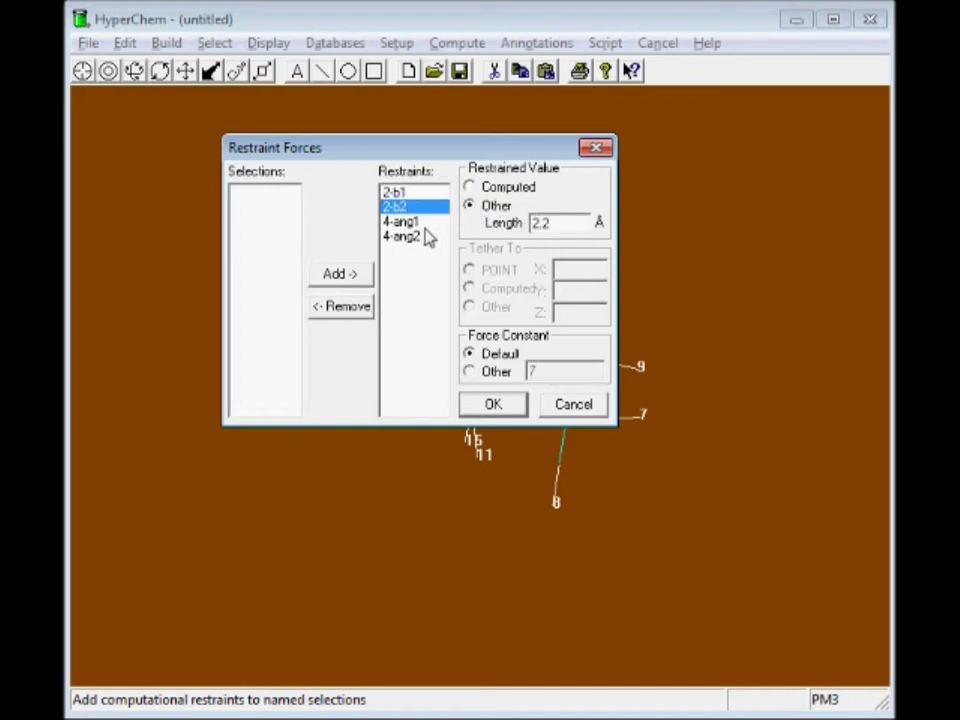
- Restrain 4-ang1 to 0° and 4-ang2 to -50° at force 160, and 2-b2 at force 150
{"action": "left_click", "coordinate": [412, 222]}
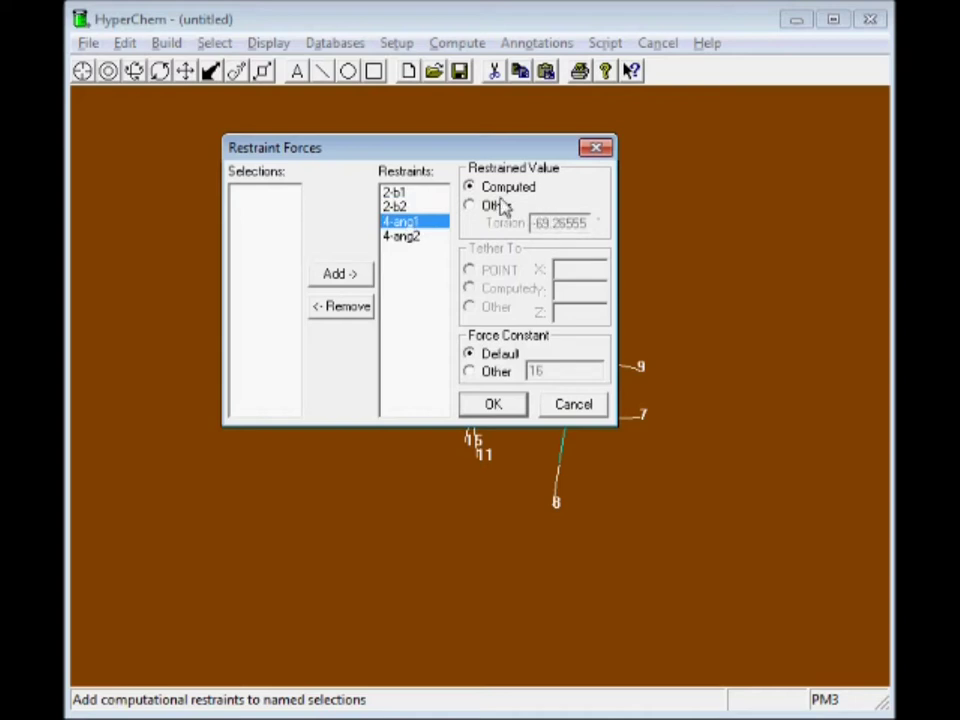
{"action": "left_click", "coordinate": [470, 206]}
{"action": "left_click_drag", "start_coordinate": [588, 224], "coordinate": [510, 224]}
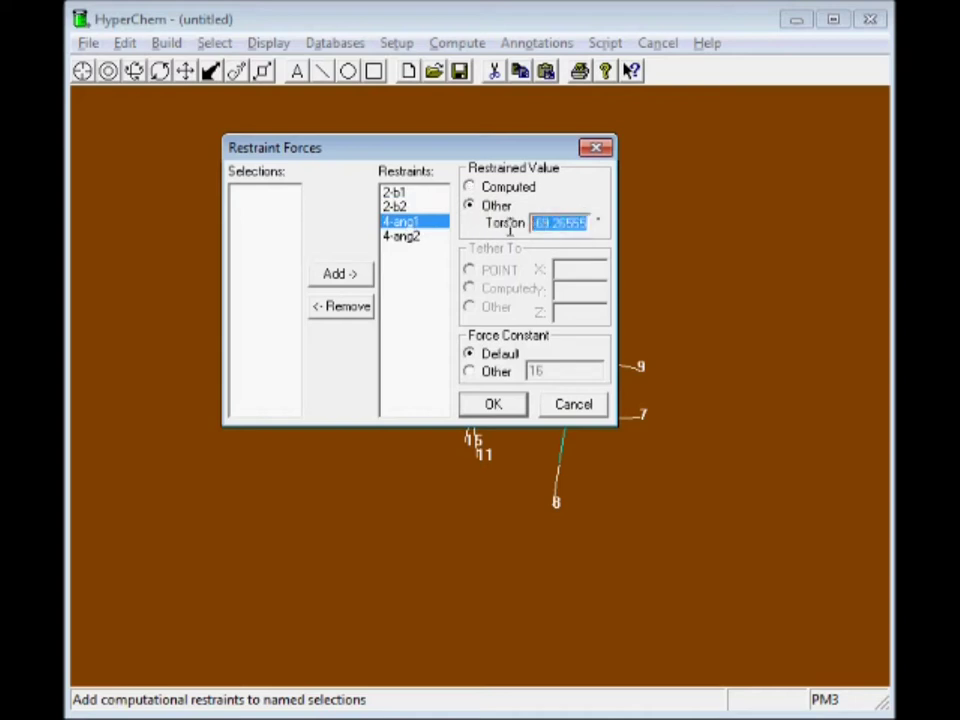
{"action": "key", "text": "BackSpace"}
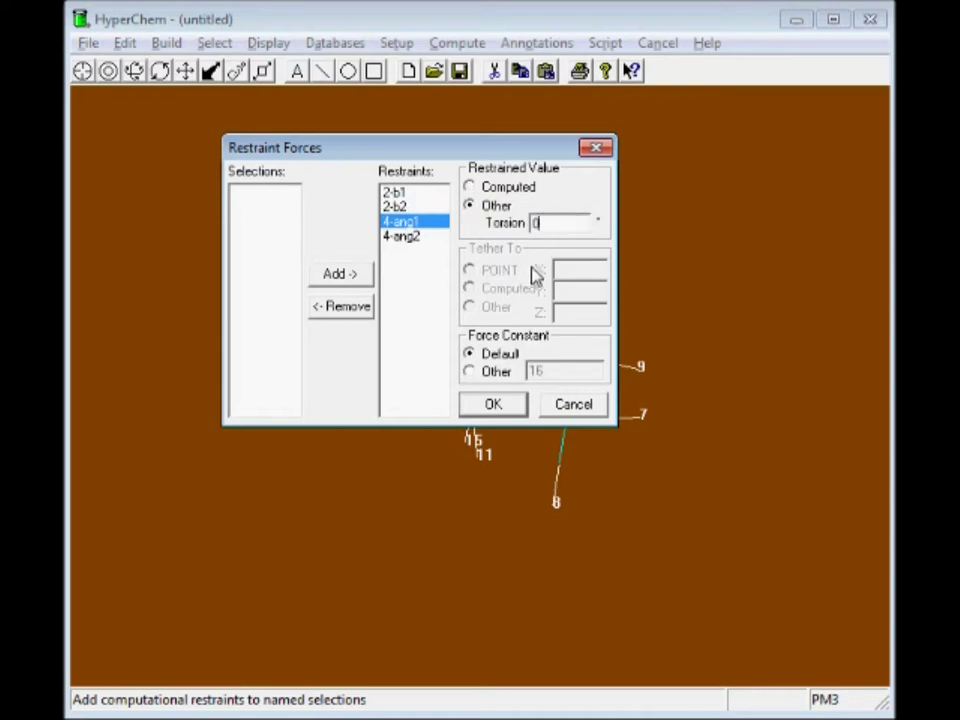
{"action": "left_click", "coordinate": [478, 372]}
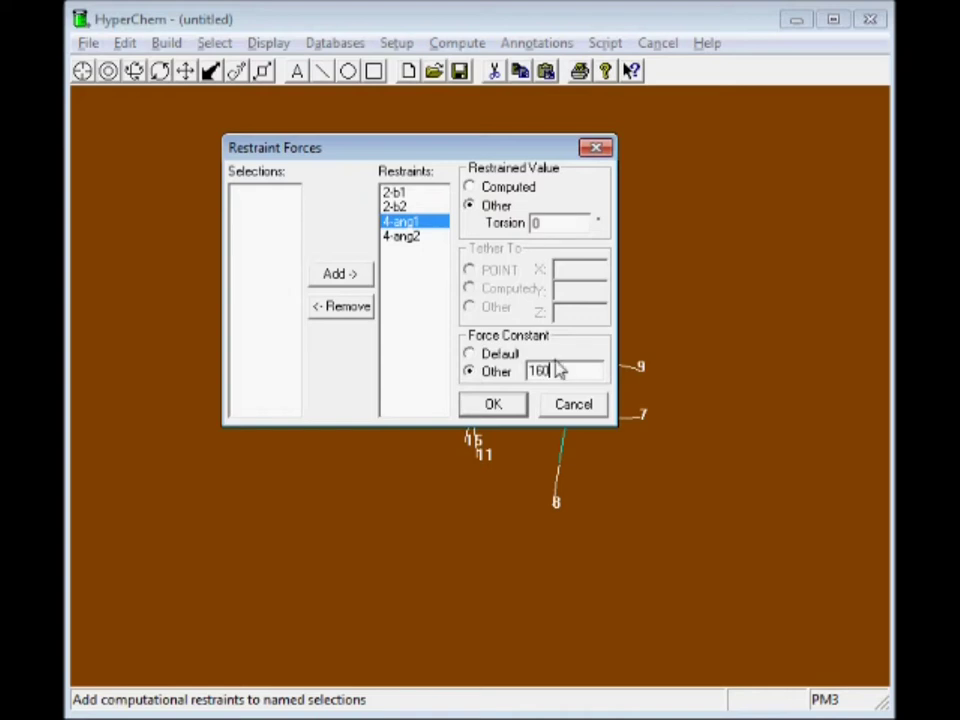
{"action": "left_click", "coordinate": [402, 206]}
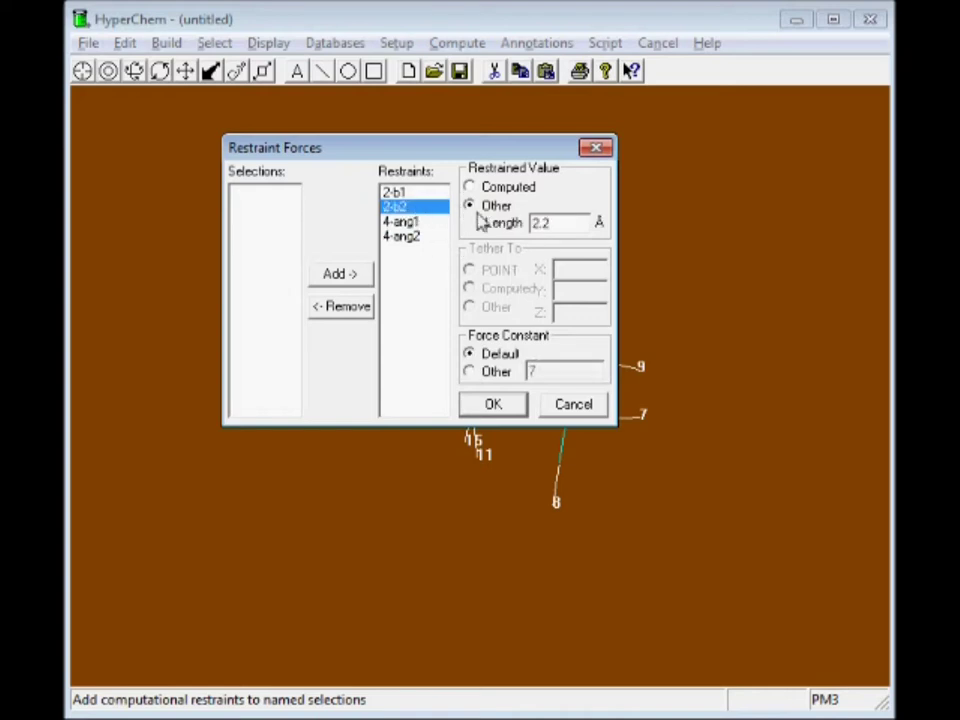
{"action": "left_click", "coordinate": [470, 372]}
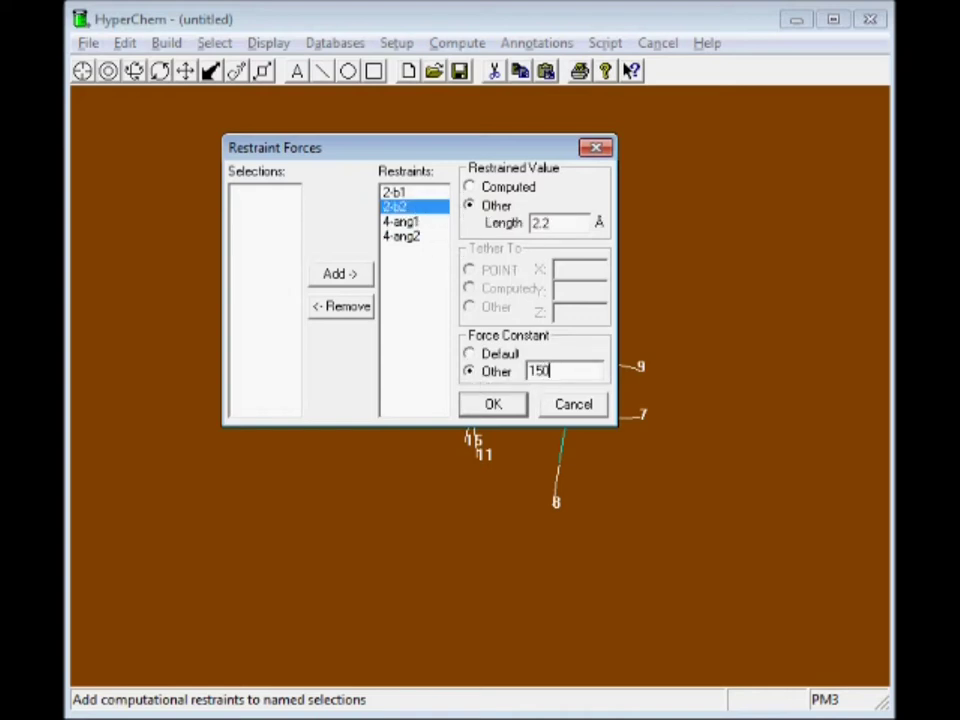
{"action": "left_click", "coordinate": [428, 238]}
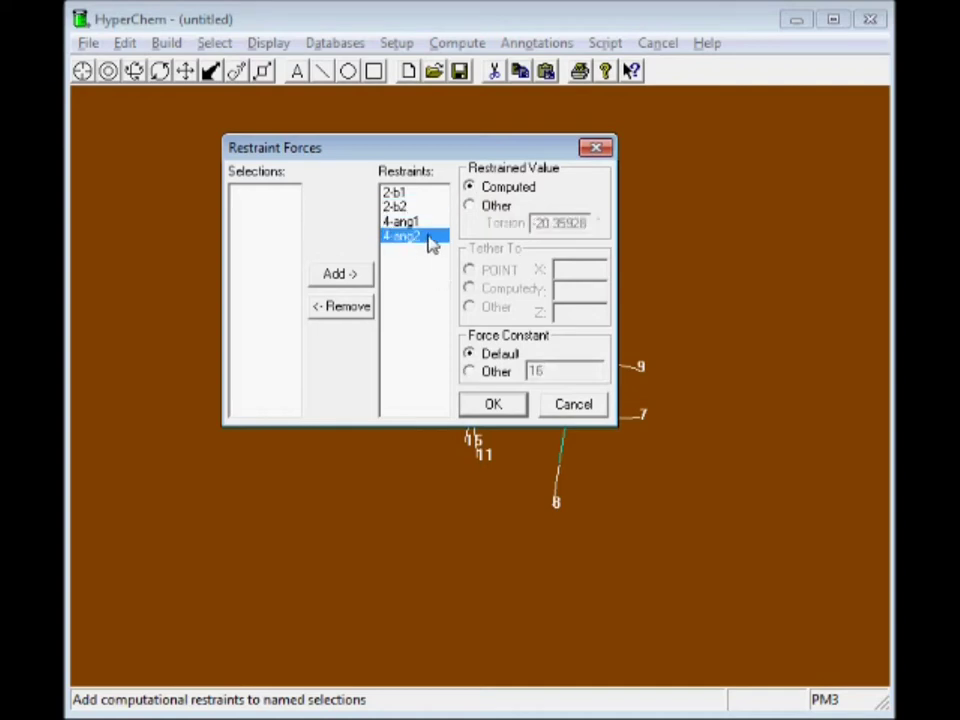
{"action": "left_click", "coordinate": [472, 207]}
{"action": "left_click_drag", "start_coordinate": [590, 224], "coordinate": [484, 218]}
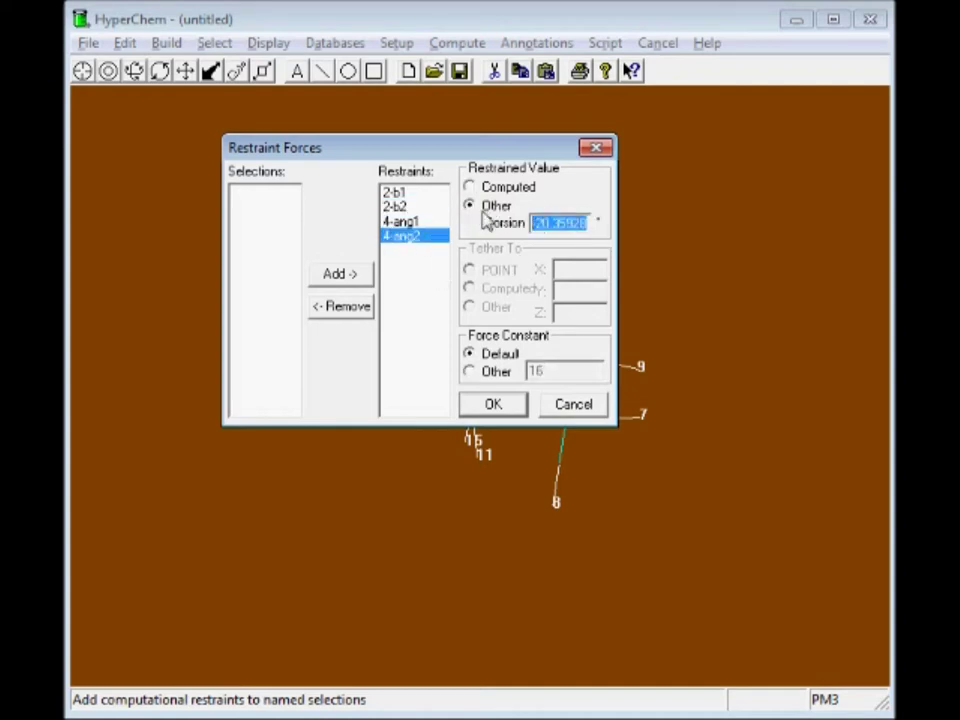
{"action": "type", "text": "-50"}
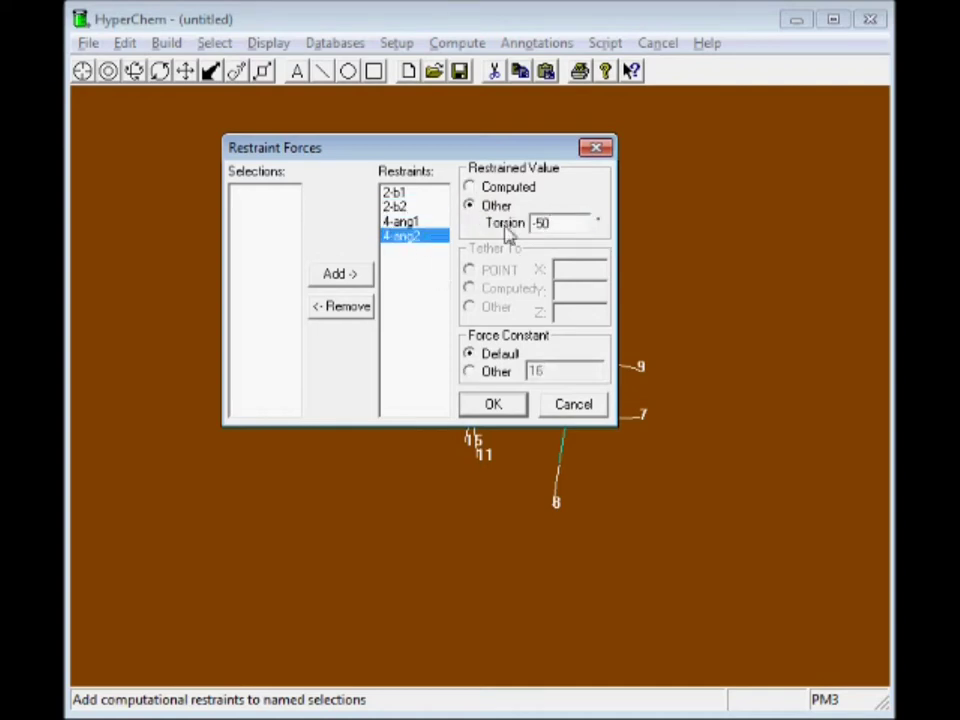
{"action": "left_click", "coordinate": [474, 373]}
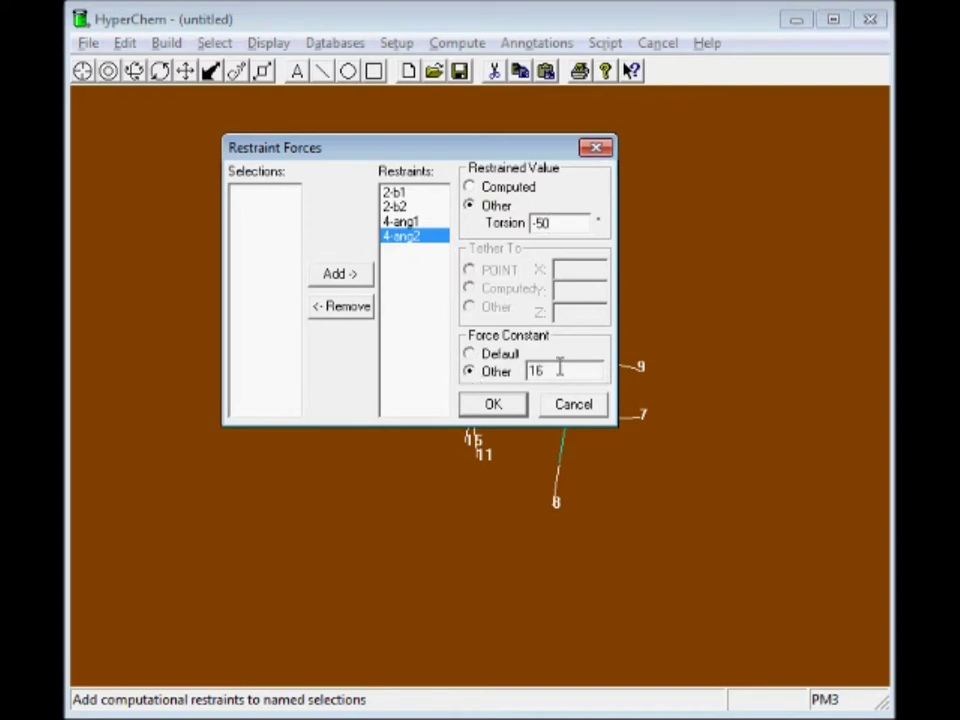
{"action": "left_click", "coordinate": [495, 405]}
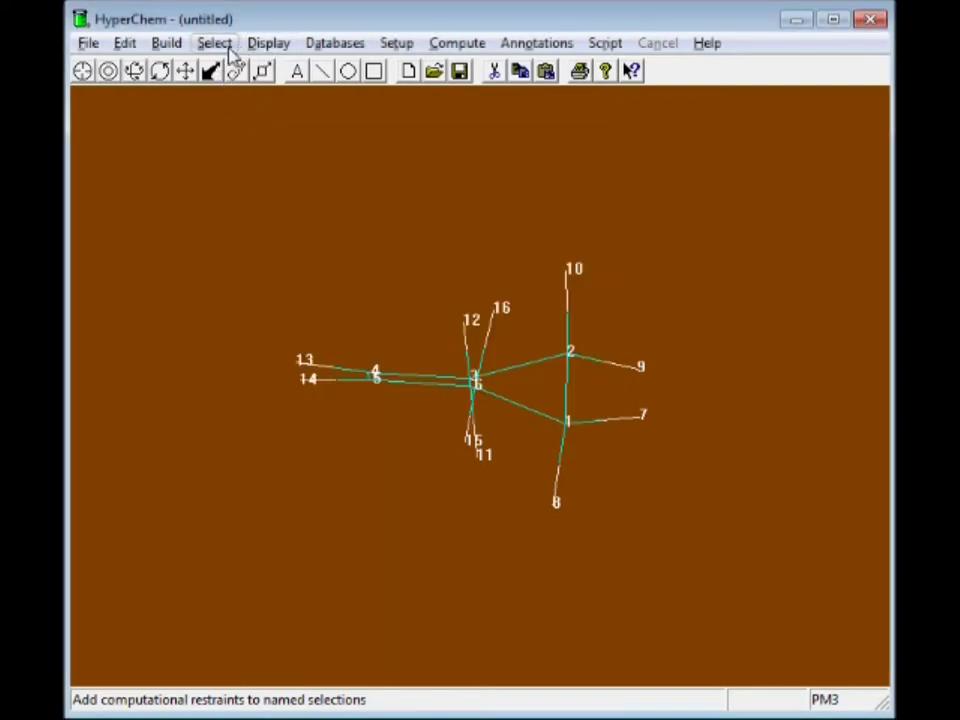
- Render the molecule as balls and cylinders and rotate it to view the ring
{"action": "left_click", "coordinate": [268, 46]}
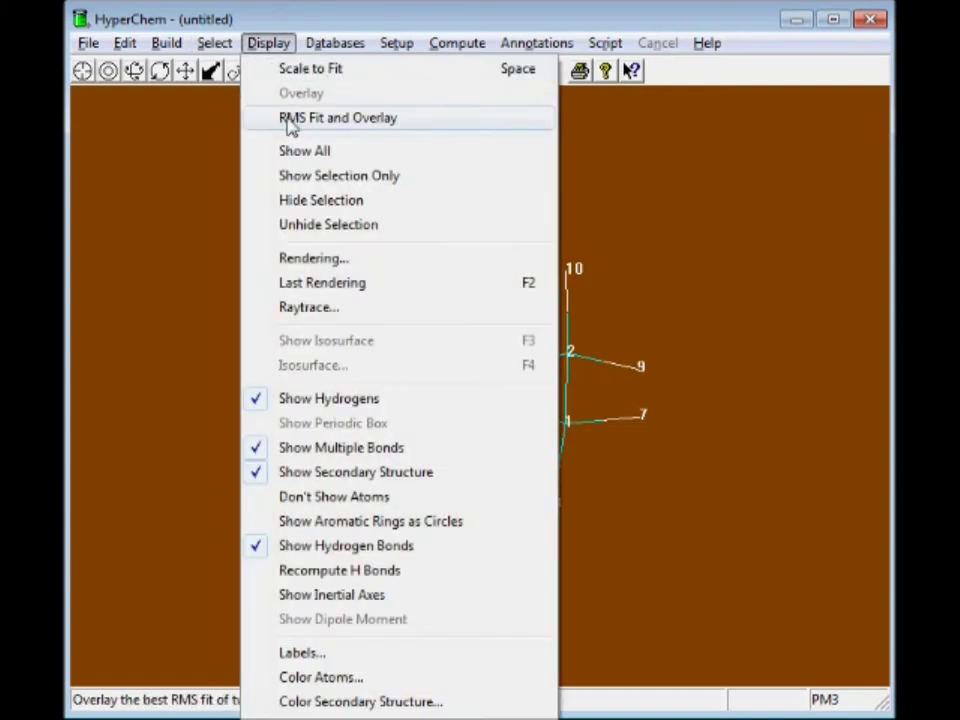
{"action": "left_click", "coordinate": [314, 259]}
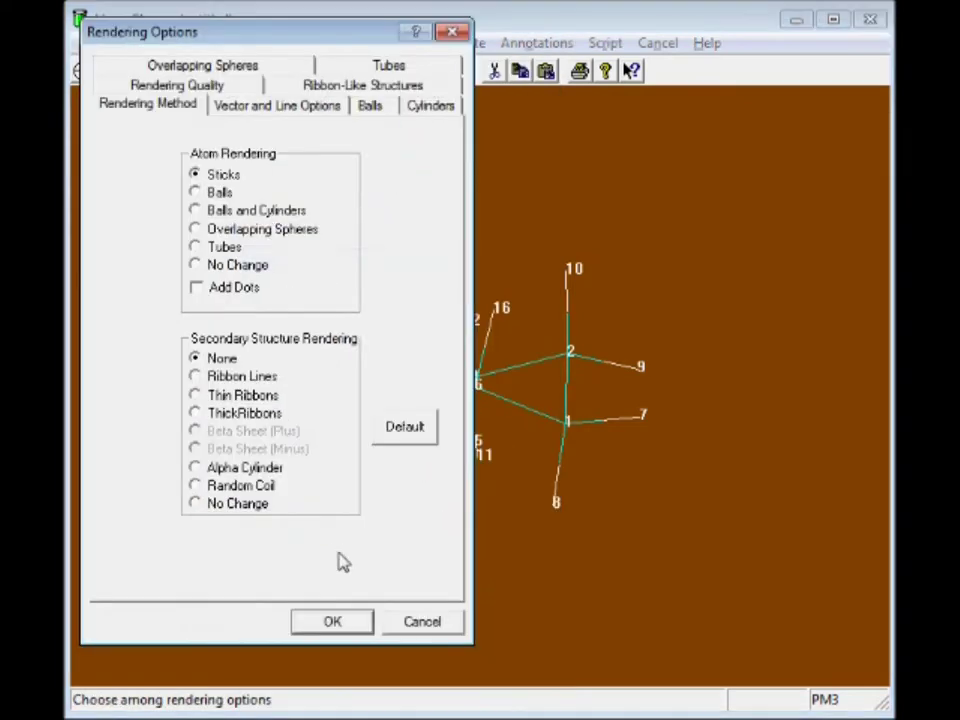
{"action": "left_click", "coordinate": [196, 210]}
{"action": "left_click", "coordinate": [334, 619]}
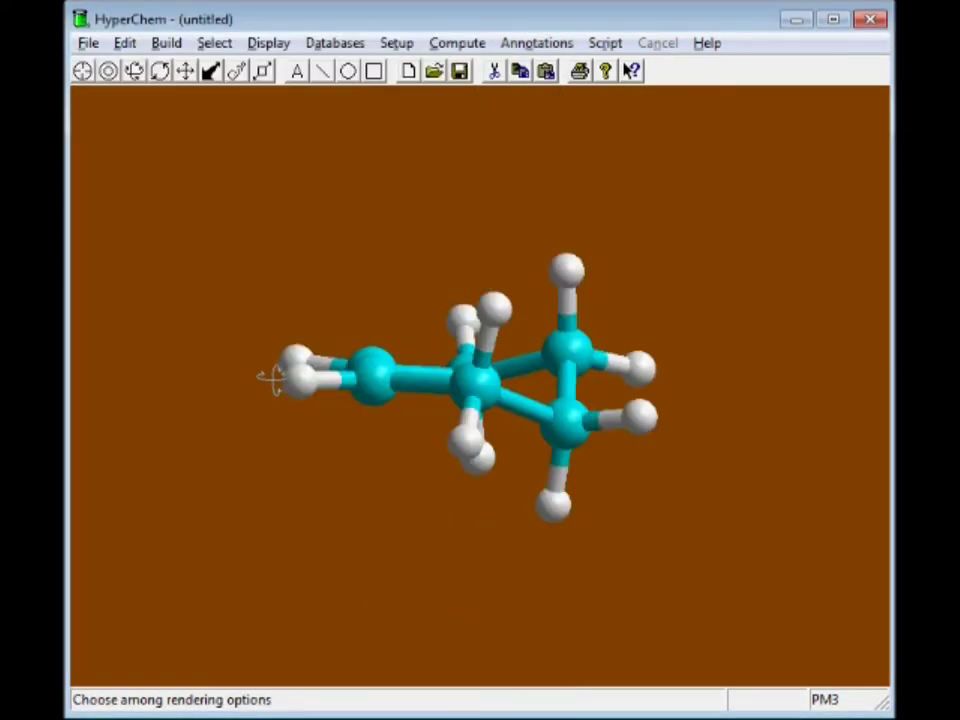
{"action": "left_click_drag", "start_coordinate": [272, 377], "coordinate": [295, 466]}
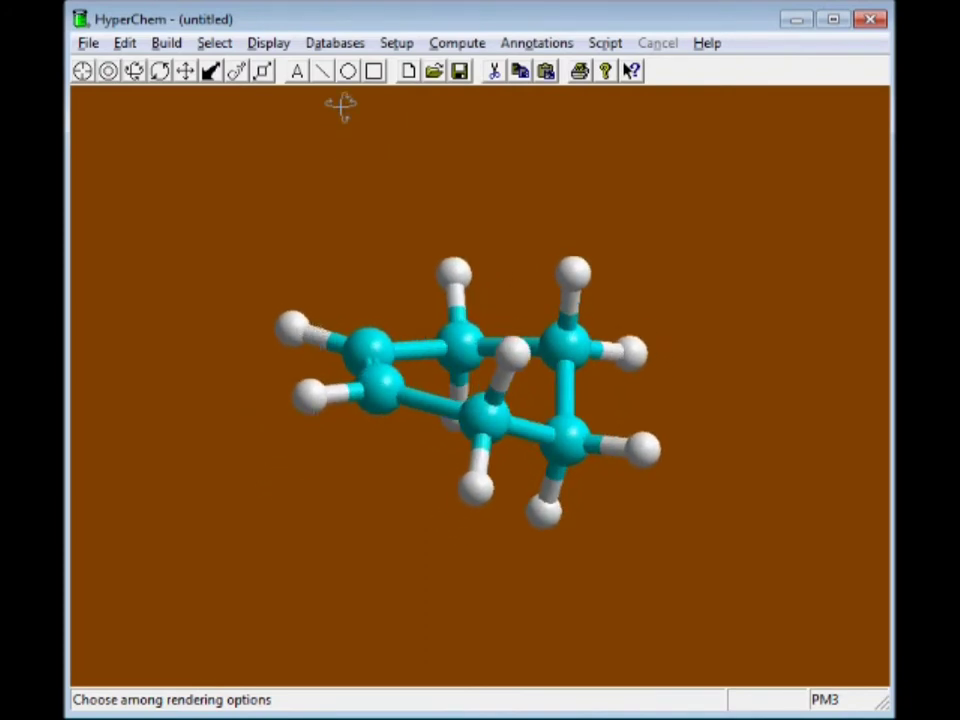
- Confirm PM3 with charge 0, spin multiplicity 1 and RHF spin pairing
{"action": "left_click", "coordinate": [398, 44]}
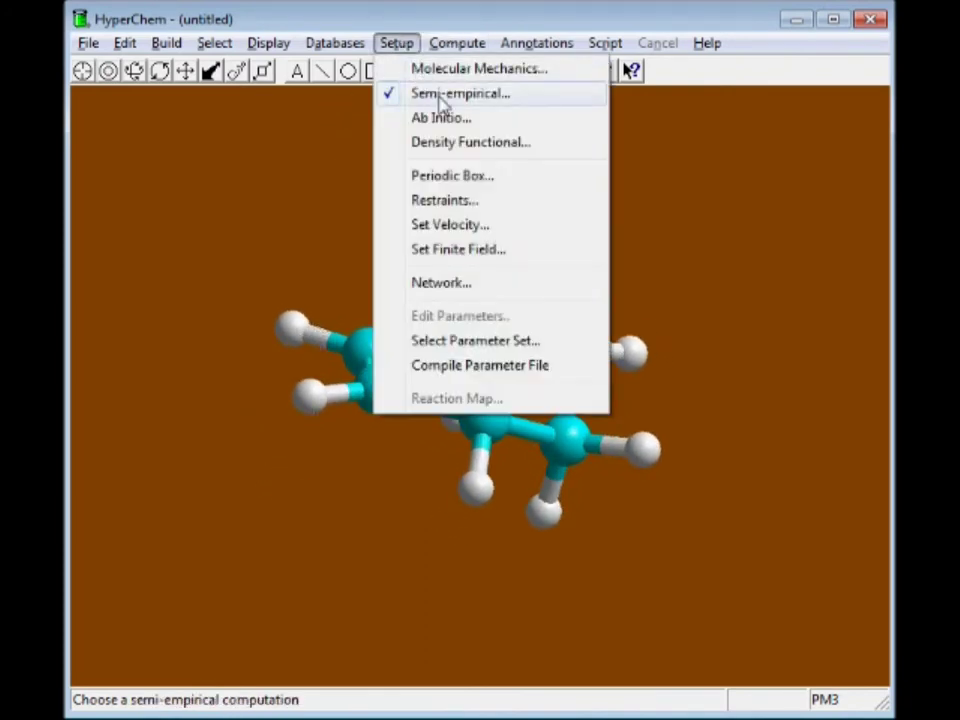
{"action": "mouse_move", "coordinate": [461, 48]}
{"action": "mouse_move", "coordinate": [397, 44]}
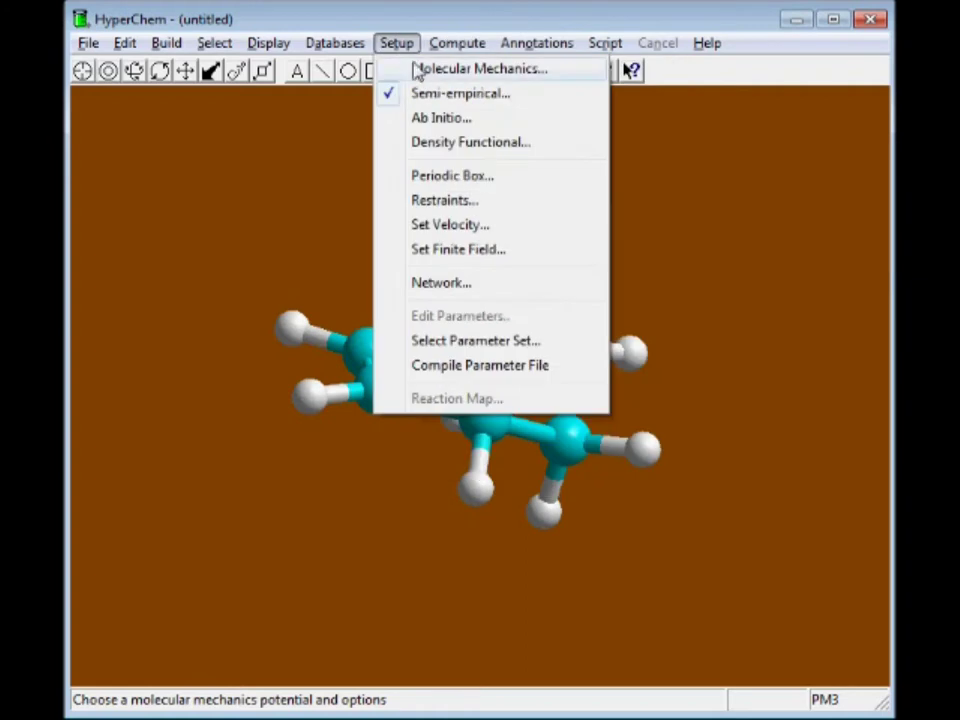
{"action": "left_click", "coordinate": [428, 95]}
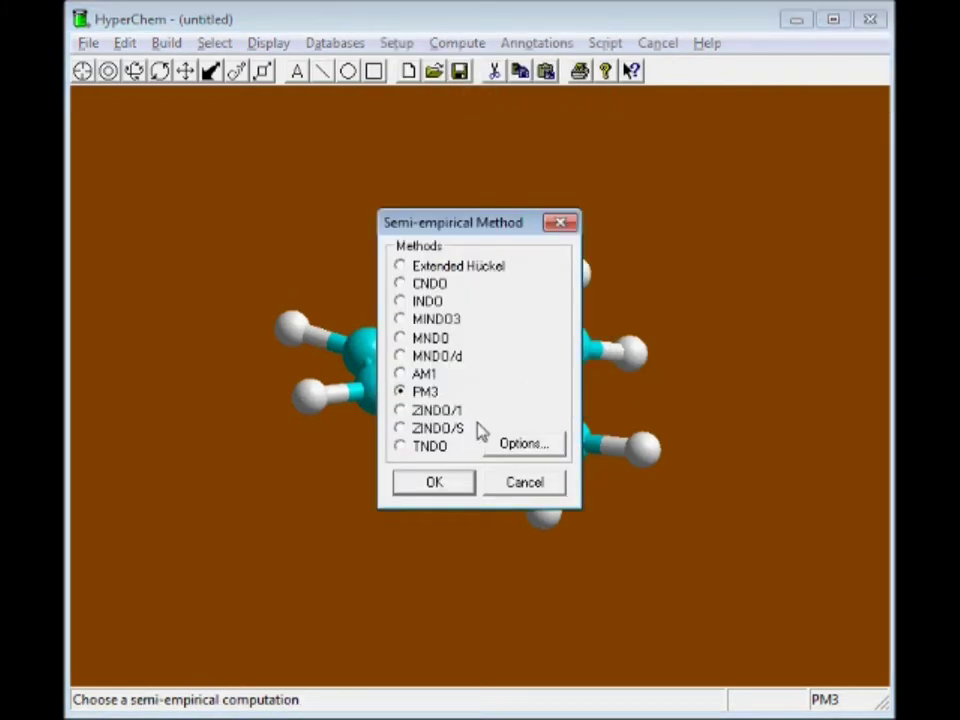
{"action": "left_click", "coordinate": [523, 445]}
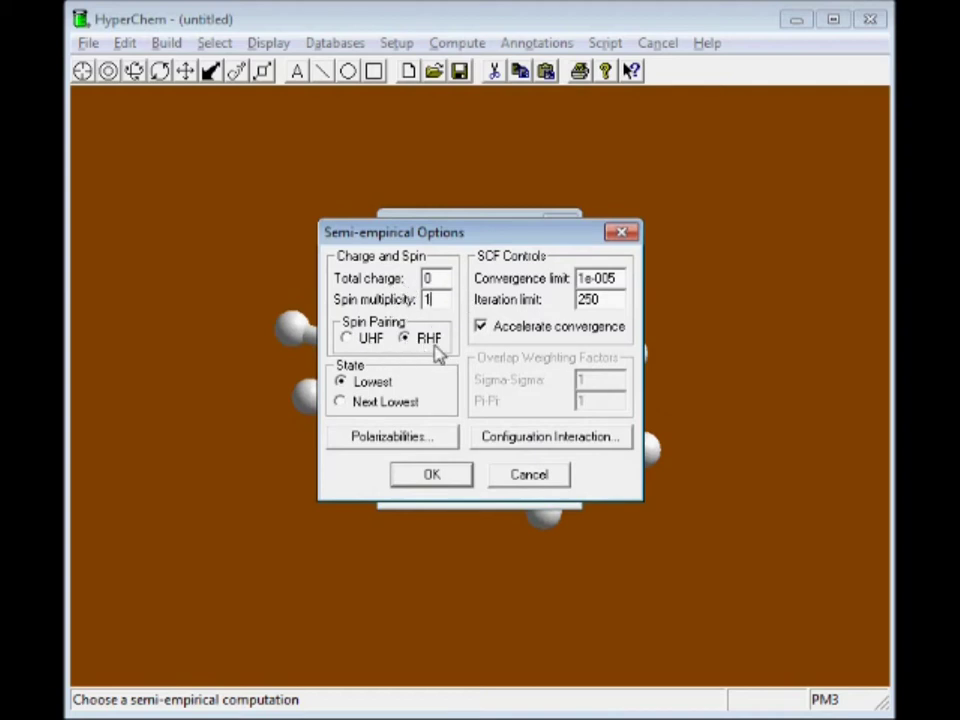
{"action": "left_click", "coordinate": [437, 474]}
{"action": "left_click", "coordinate": [456, 487]}
- Run the restrained geometry optimization and stop it after 99 cycles at E=-1475.3080
{"action": "left_click", "coordinate": [452, 44]}
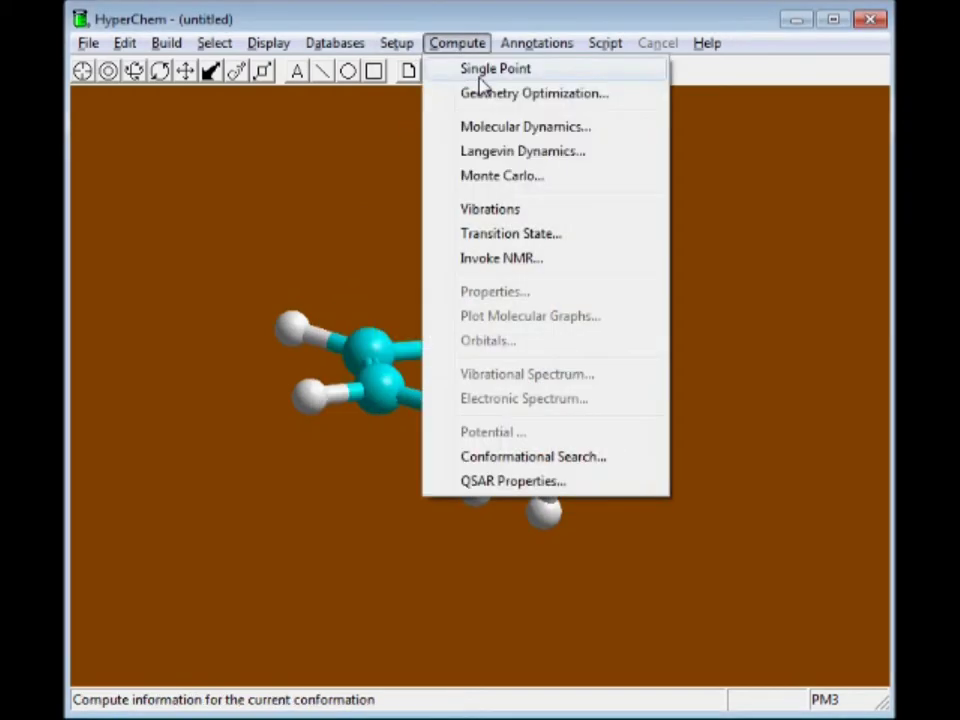
{"action": "left_click", "coordinate": [497, 94]}
{"action": "left_click", "coordinate": [374, 411]}
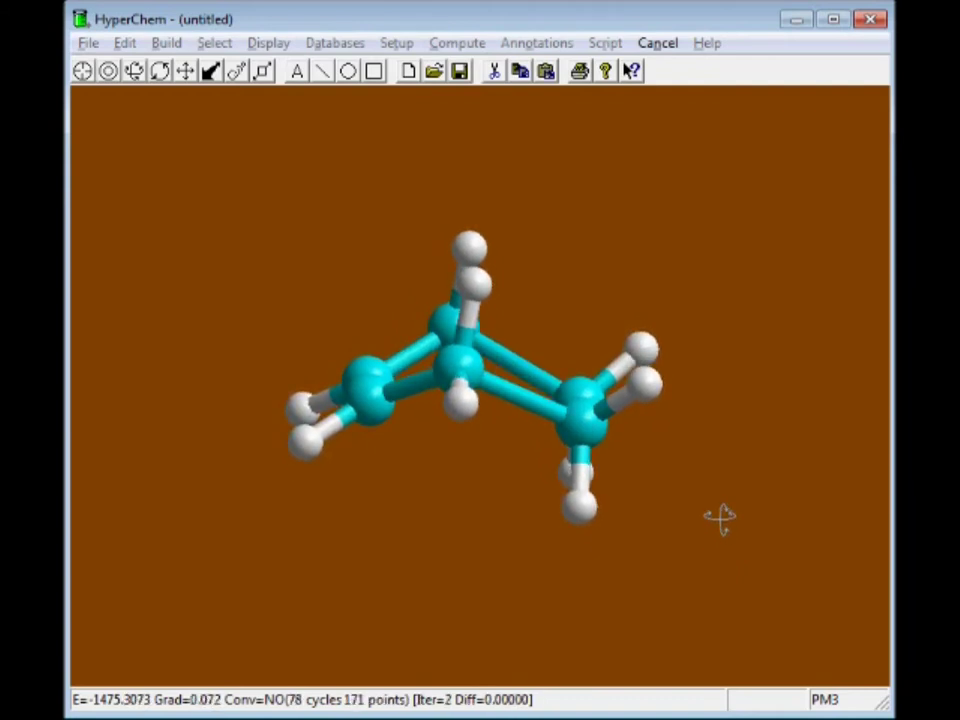
{"action": "left_click", "coordinate": [657, 45]}
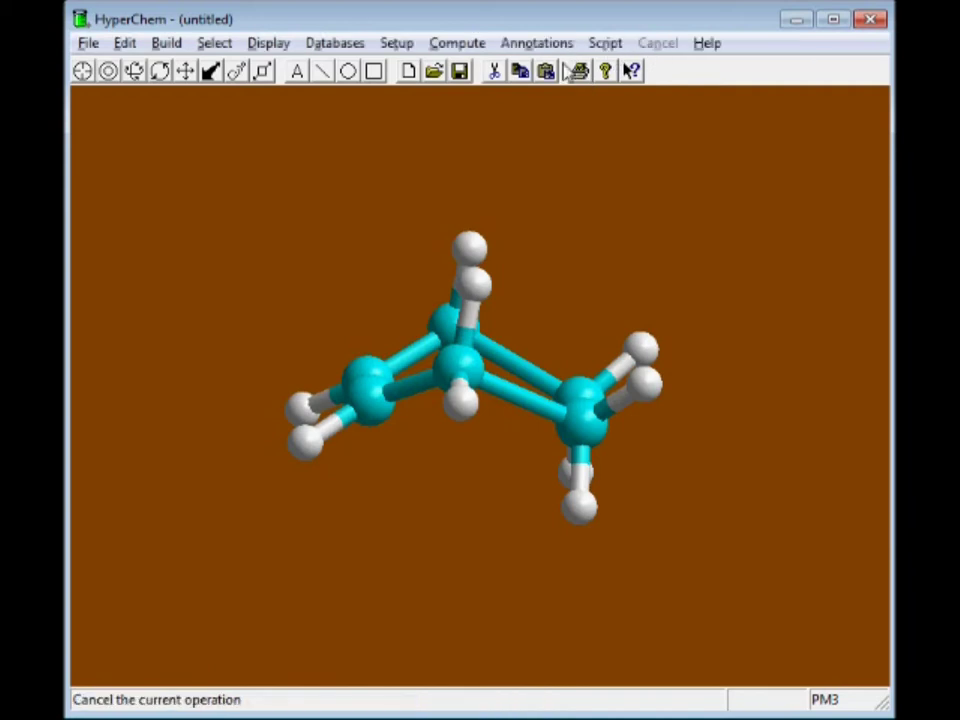
- Review the restraint forces settings and close them unchanged
{"action": "left_click", "coordinate": [397, 43]}
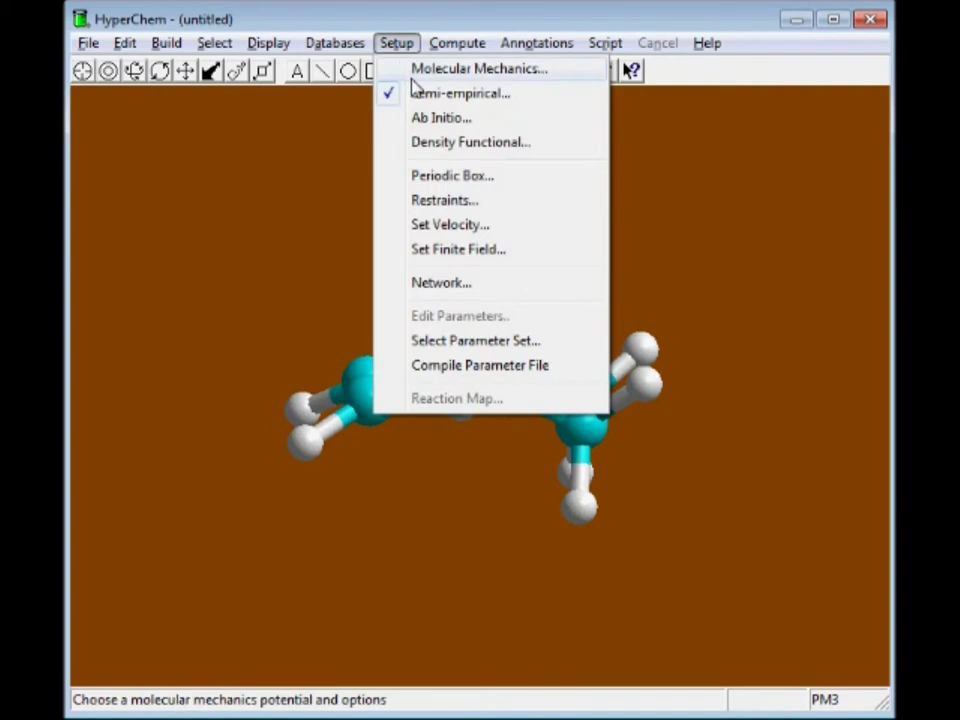
{"action": "left_click", "coordinate": [450, 201]}
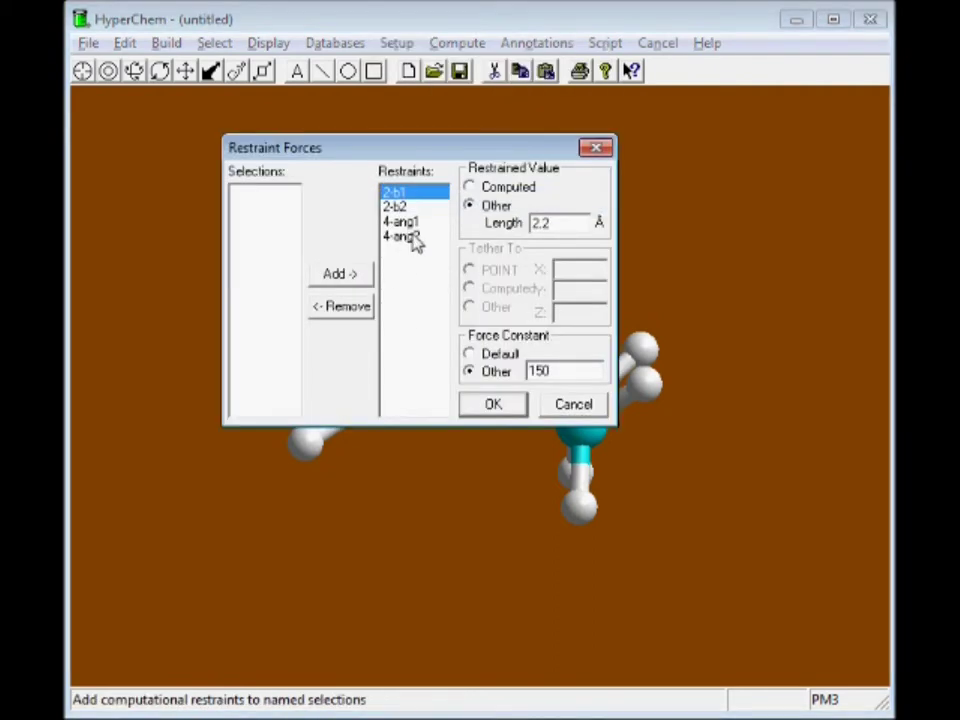
{"action": "left_click", "coordinate": [574, 410]}
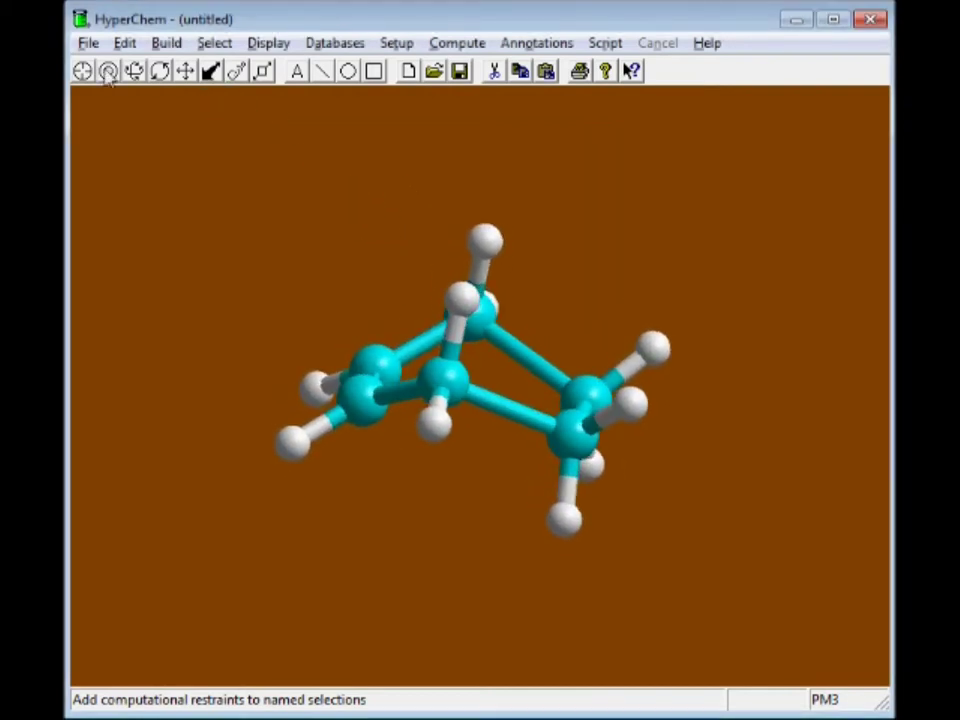
- Save the boat-shaped structure as DA-TS.mol in GaussianOutput and switch to the browser
{"action": "left_click", "coordinate": [90, 44]}
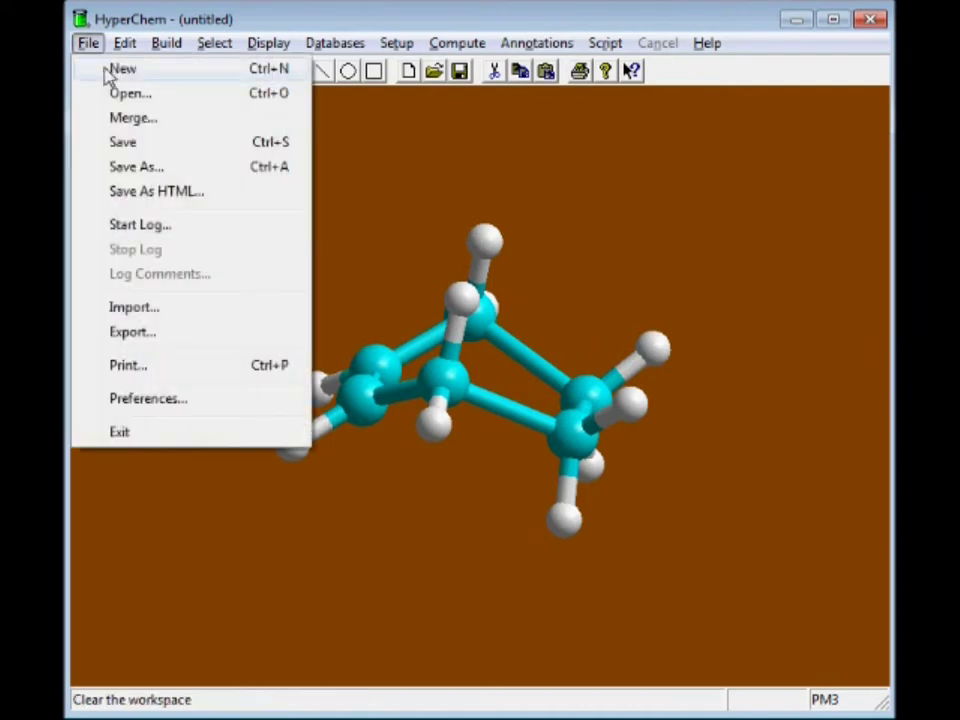
{"action": "left_click", "coordinate": [152, 167]}
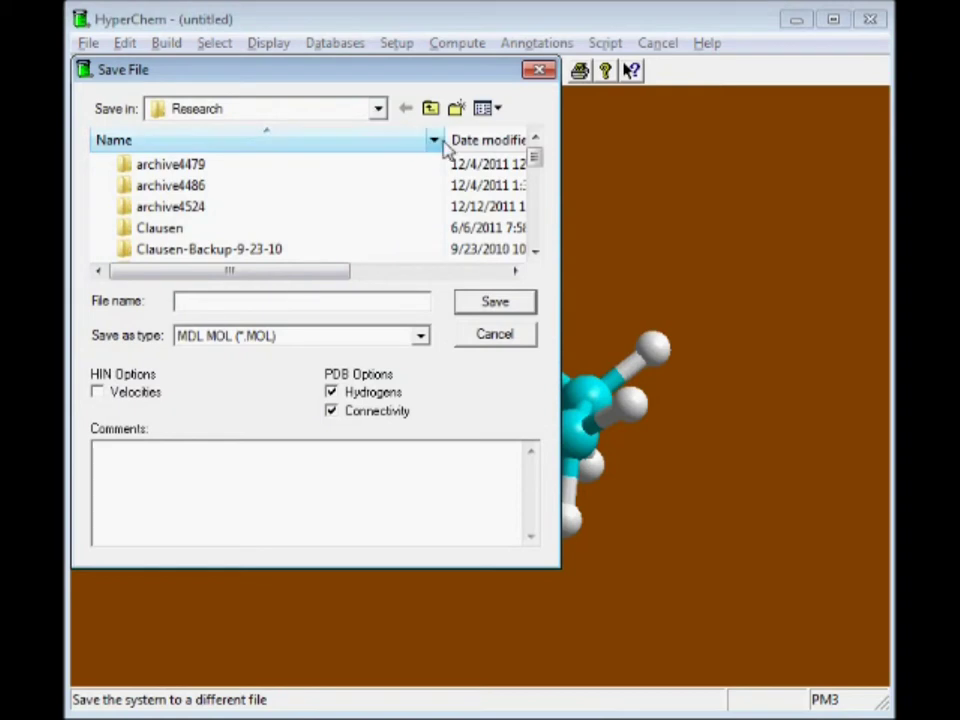
{"action": "left_click_drag", "start_coordinate": [534, 161], "coordinate": [535, 177]}
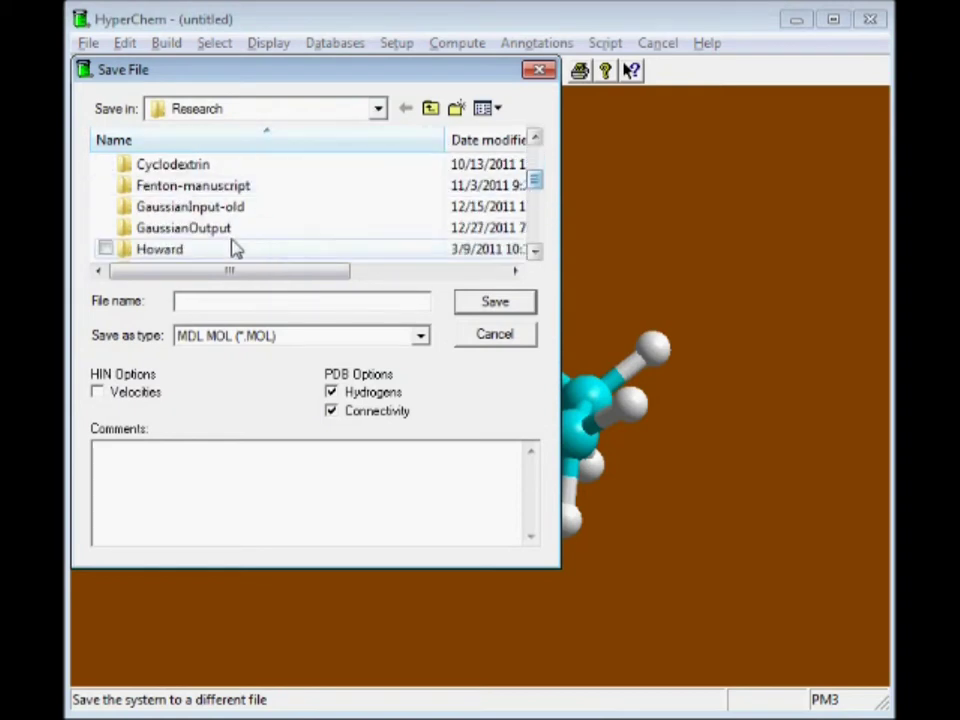
{"action": "double_click", "coordinate": [204, 238]}
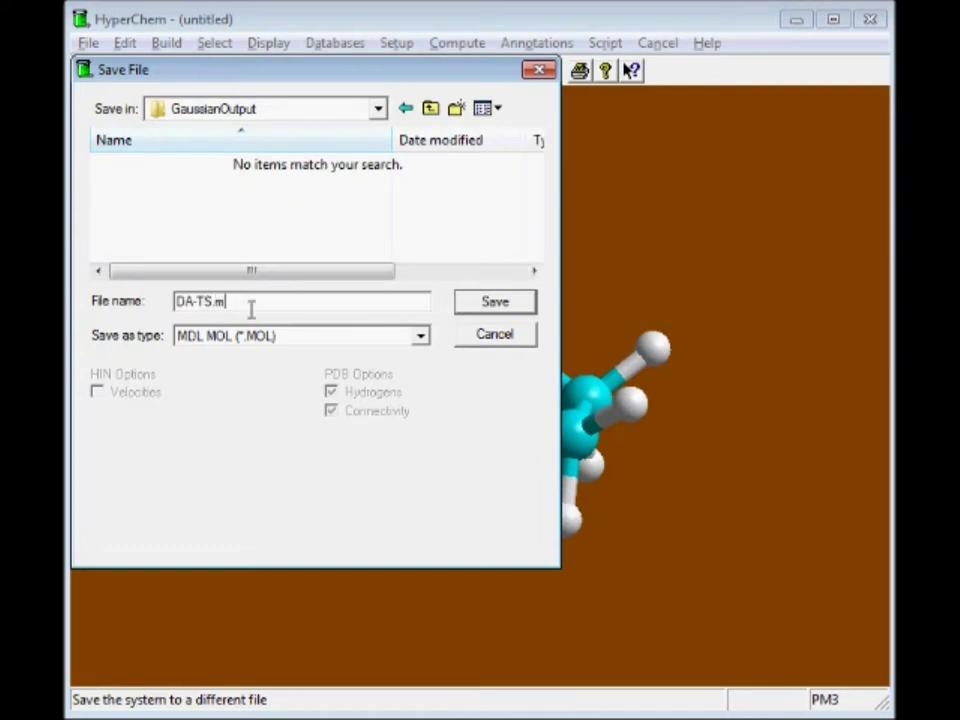
{"action": "left_click", "coordinate": [493, 302]}
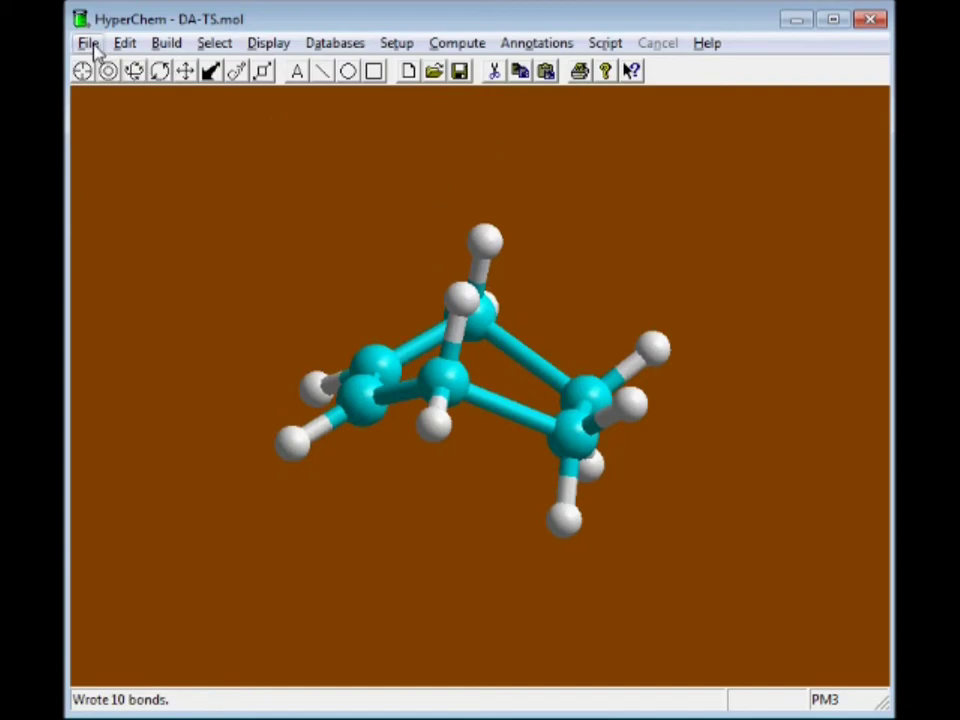
{"action": "key", "text": "alt+Tab"}
{"action": "key", "text": "alt+Tab"}
{"action": "key", "text": "alt+Tab"}
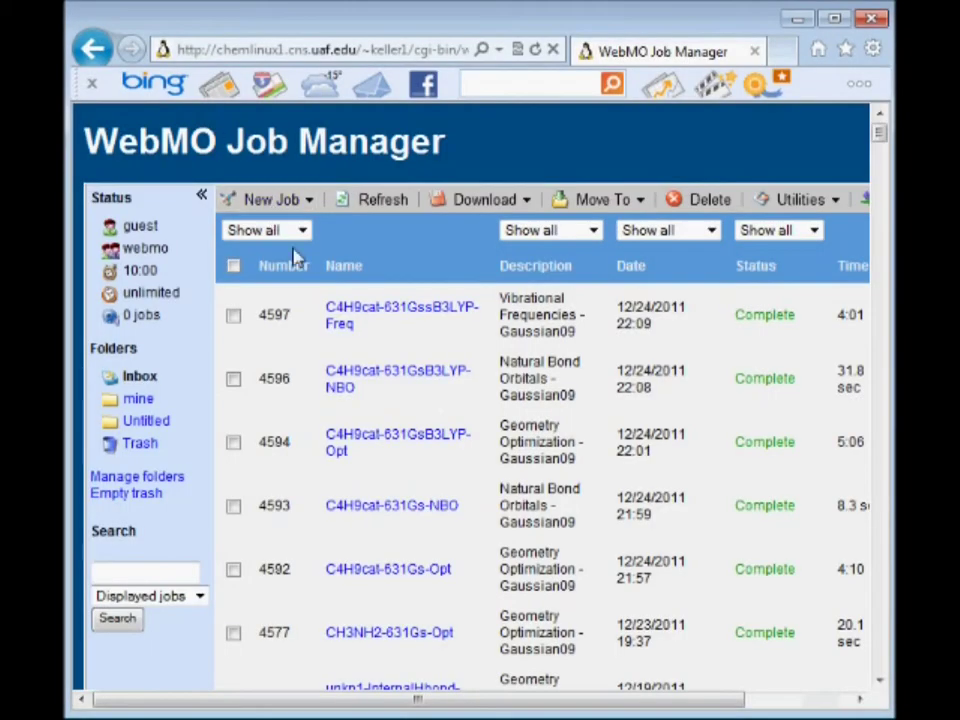
- Create a new WebMO job and import Research/GaussianOutput/DA-TS.mol into the molecule editor
{"action": "mouse_move", "coordinate": [298, 201]}
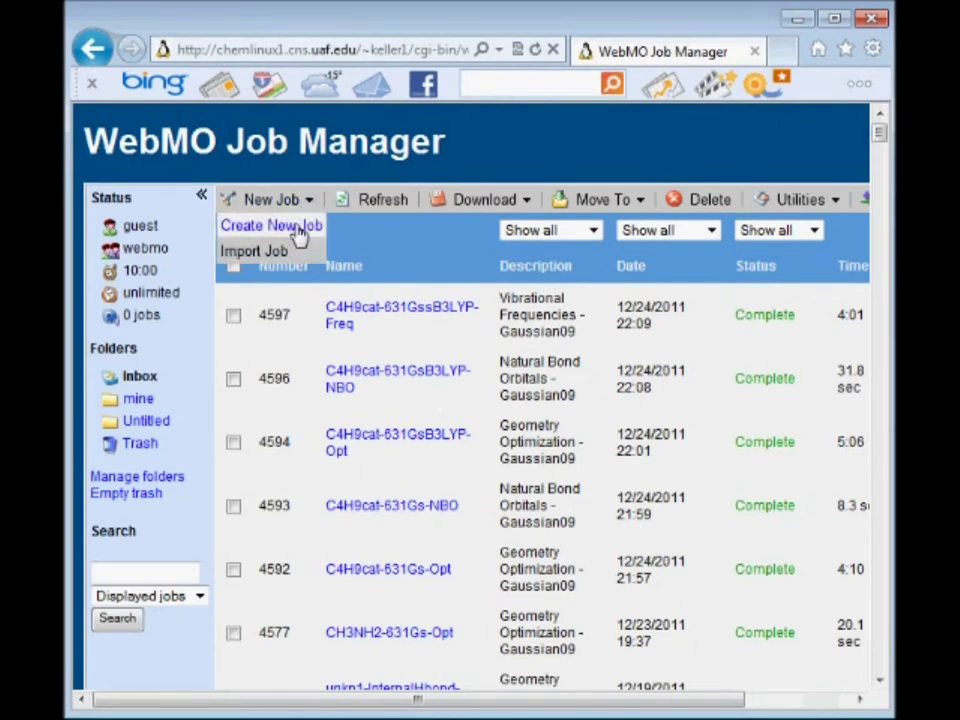
{"action": "left_click", "coordinate": [300, 229]}
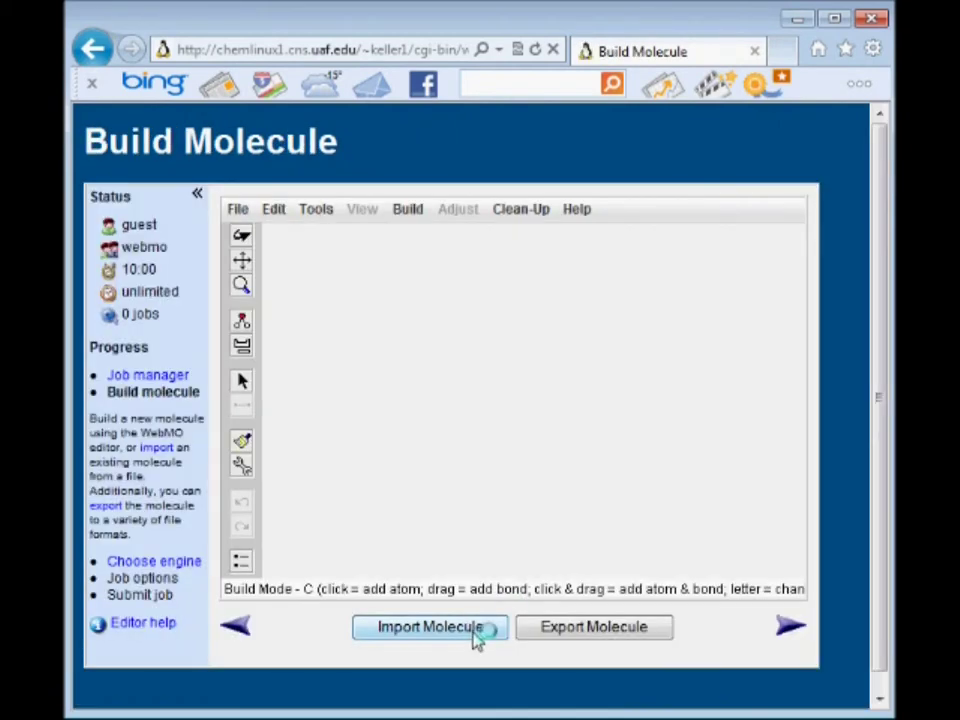
{"action": "left_click", "coordinate": [428, 627]}
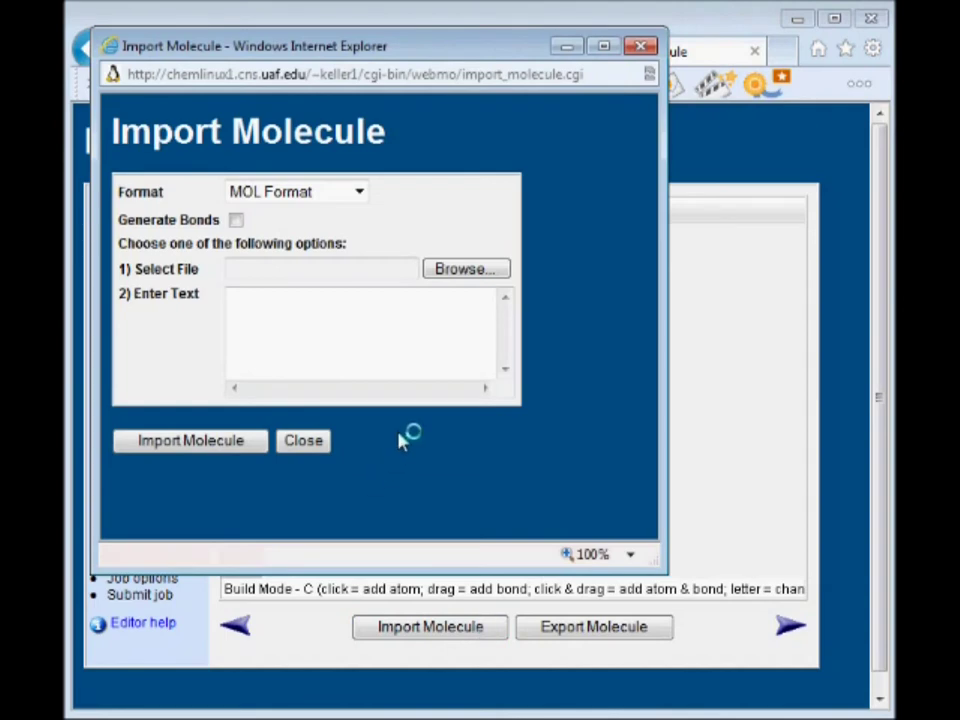
{"action": "left_click", "coordinate": [459, 269]}
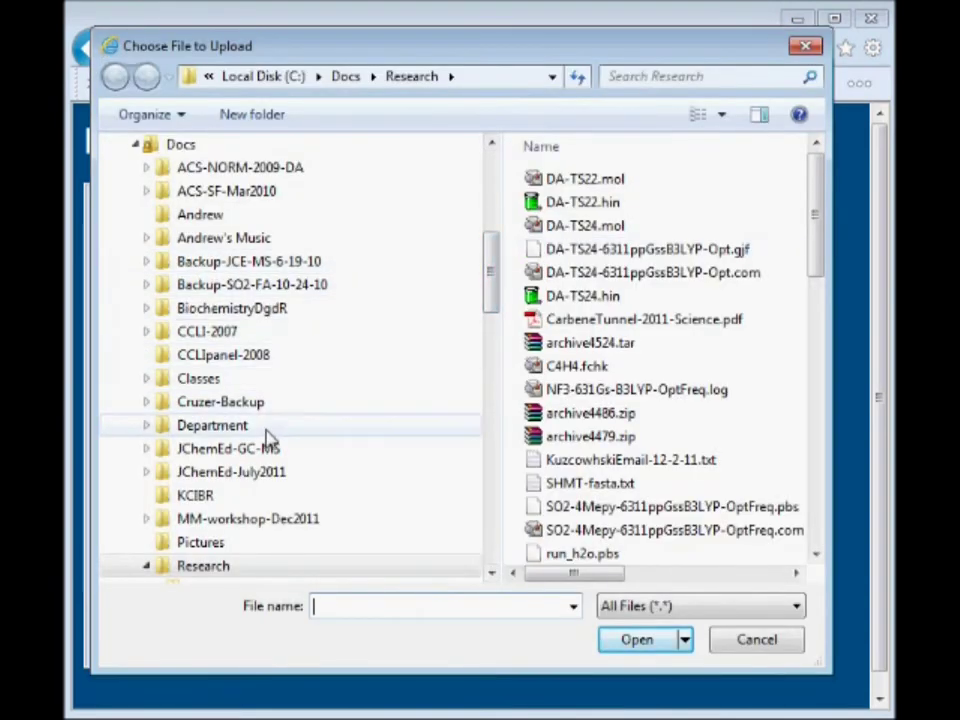
{"action": "left_click", "coordinate": [163, 574]}
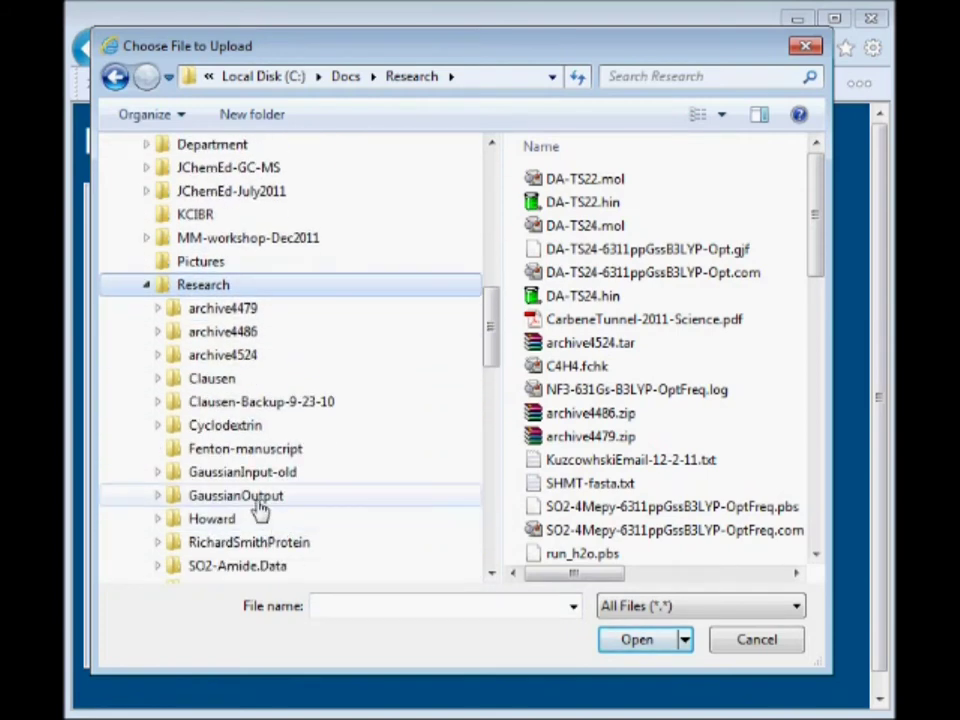
{"action": "left_click", "coordinate": [255, 497]}
{"action": "left_click", "coordinate": [565, 202]}
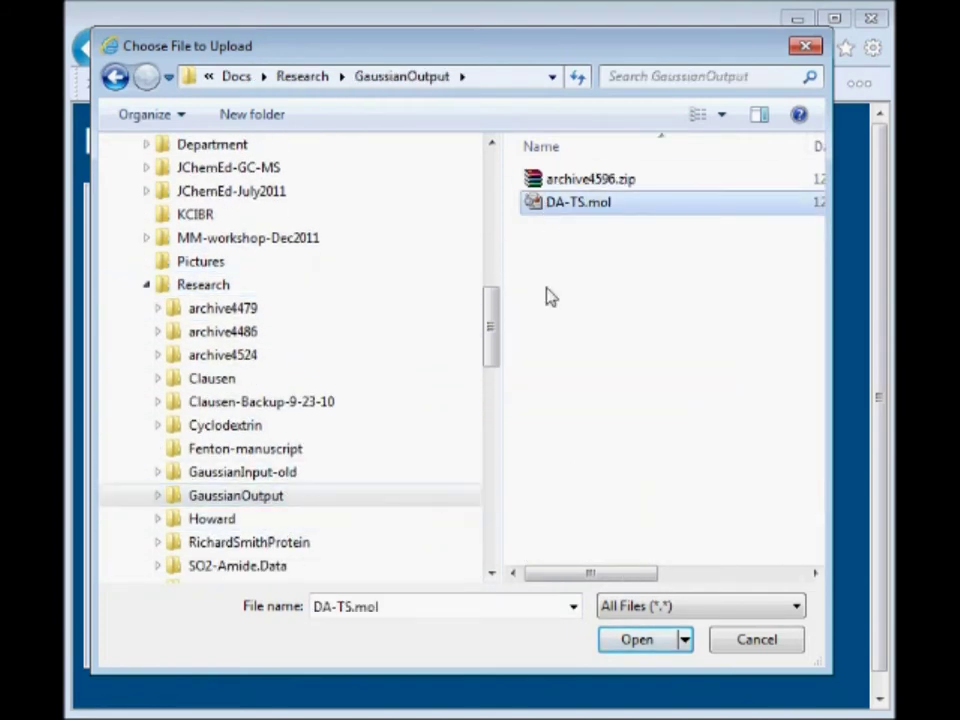
{"action": "left_click", "coordinate": [636, 639]}
{"action": "left_click", "coordinate": [250, 450]}
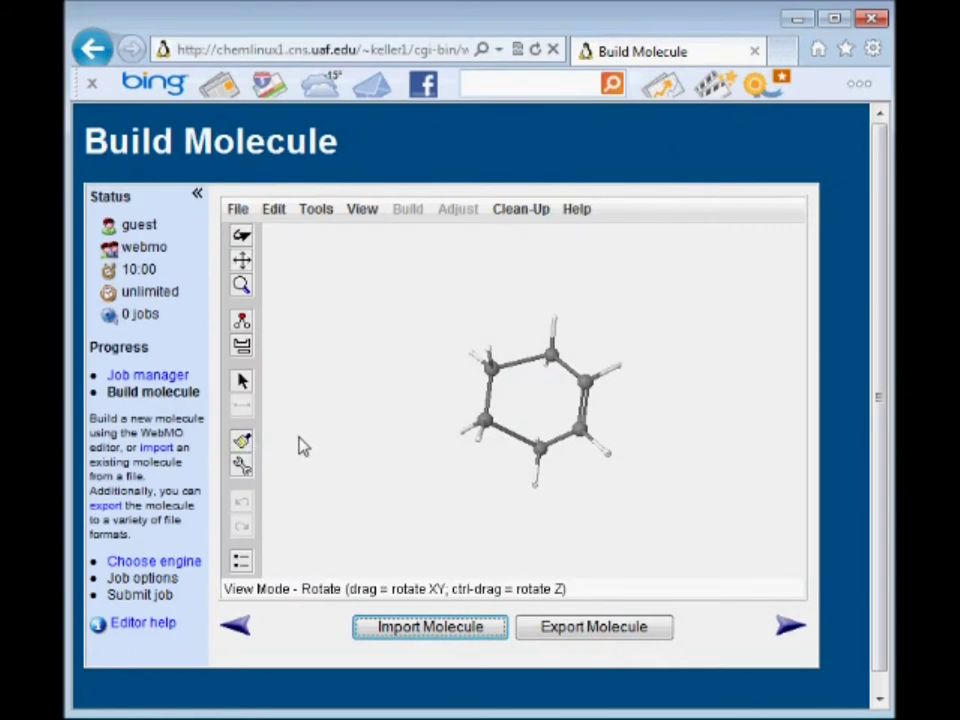
{"action": "left_click_drag", "start_coordinate": [421, 506], "coordinate": [391, 481]}
- Name the Gaussian09 job DA-TS-321G-HF-TSOpt as a Transition State Optimization with the 3-21G basis
{"action": "left_click", "coordinate": [789, 626]}
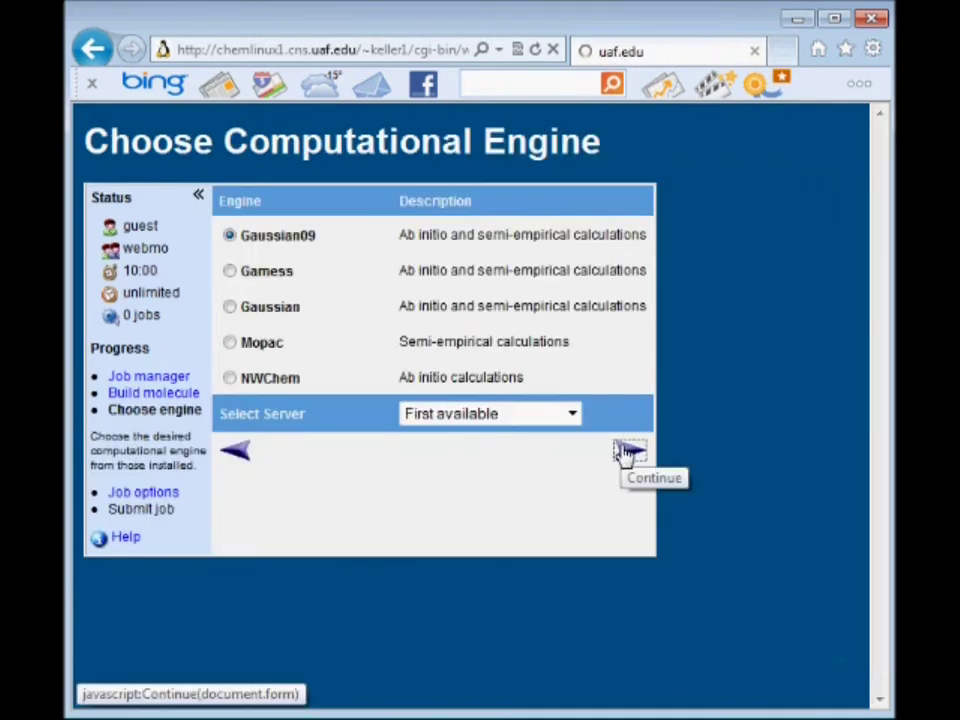
{"action": "left_click", "coordinate": [625, 453]}
{"action": "left_click_drag", "start_coordinate": [388, 250], "coordinate": [296, 245]}
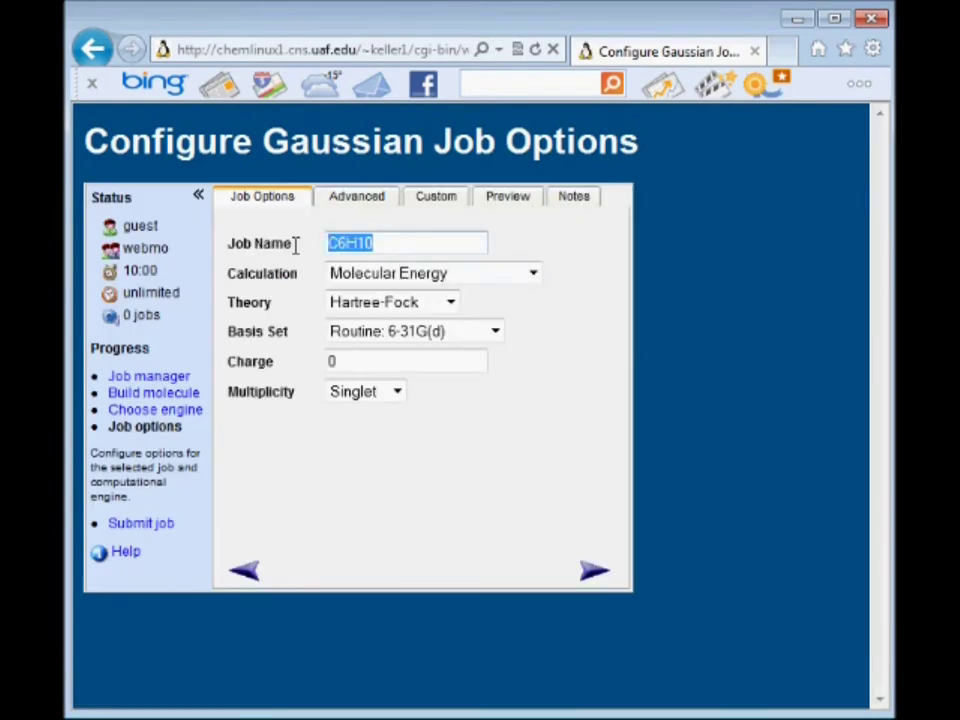
{"action": "type", "text": "DA-TS-321G-HF-TSOpt"}
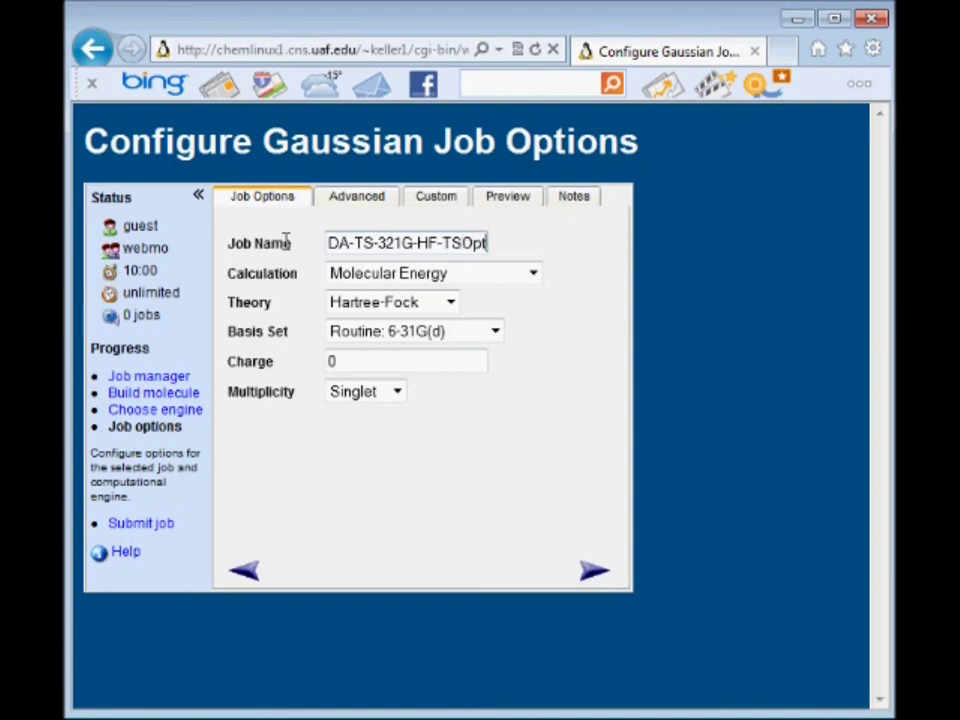
{"action": "left_click", "coordinate": [534, 276]}
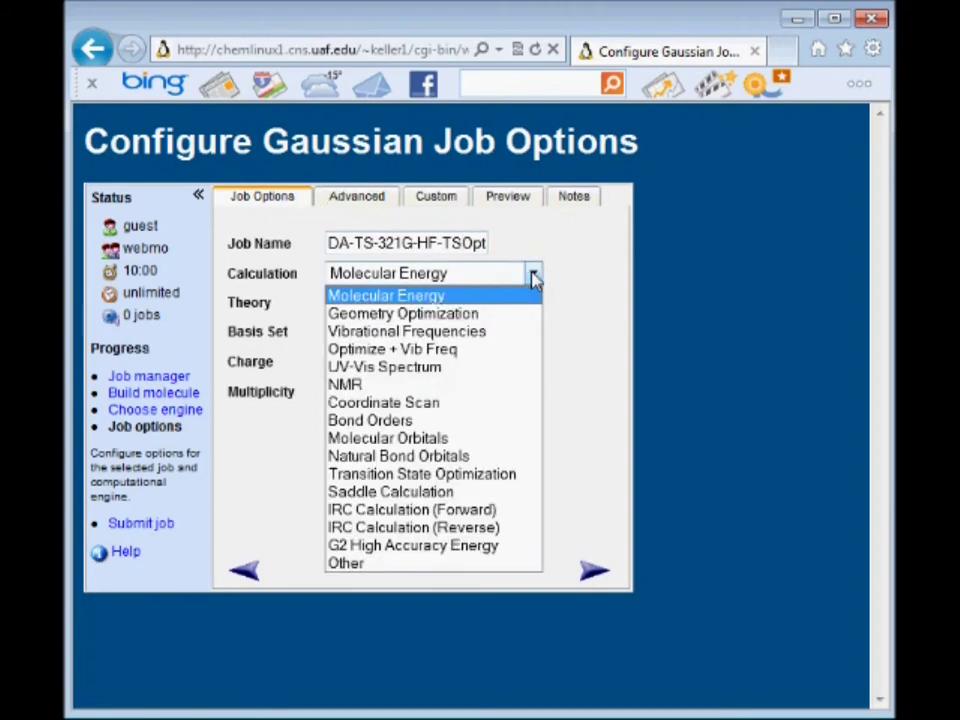
{"action": "left_click", "coordinate": [428, 475]}
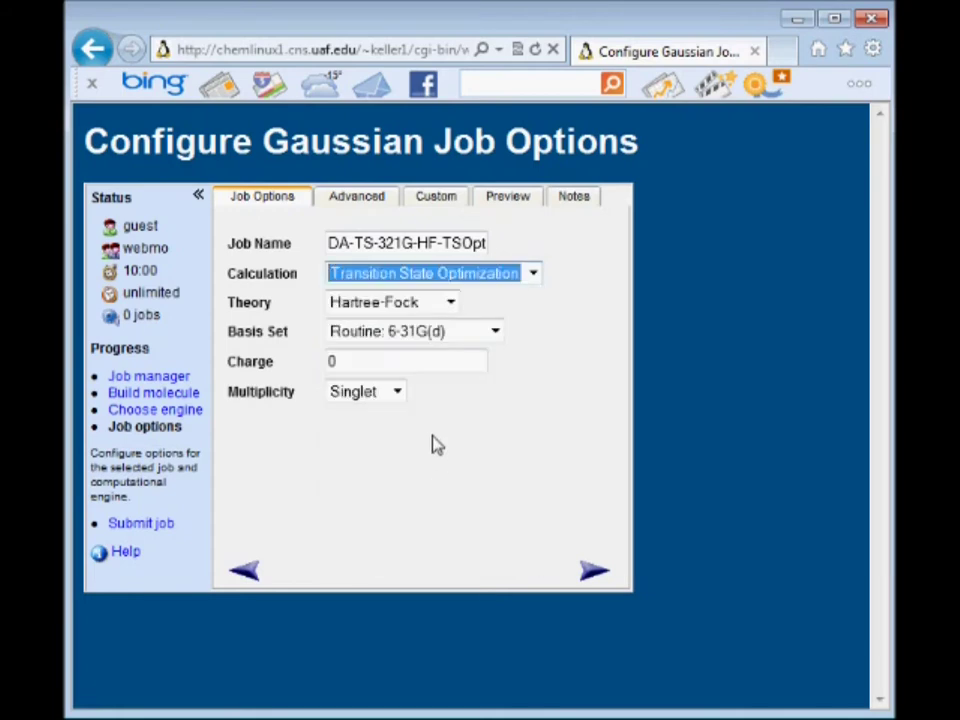
{"action": "left_click", "coordinate": [495, 331]}
{"action": "left_click", "coordinate": [450, 373]}
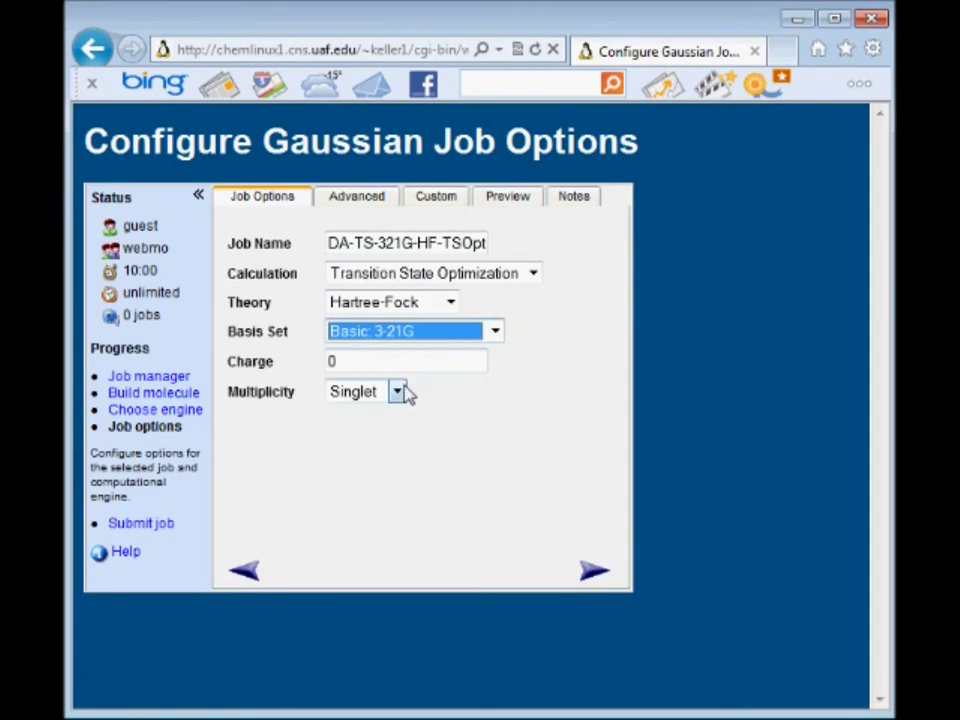
- Use 4 processors and Cartesian coordinates, and save a checkpoint file
{"action": "left_click", "coordinate": [333, 201]}
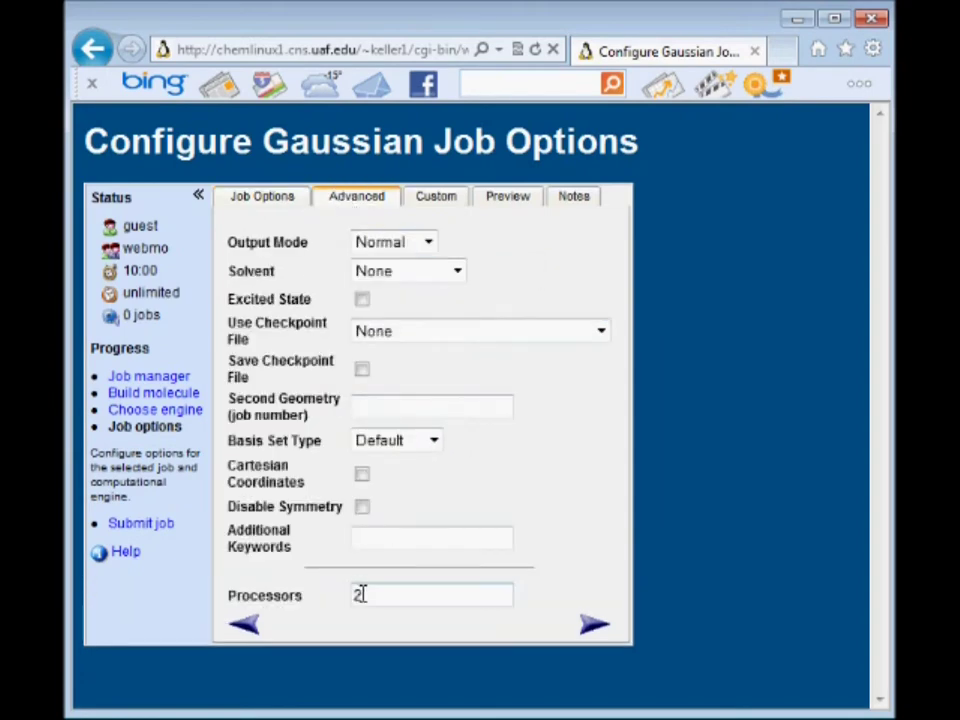
{"action": "type", "text": "4"}
{"action": "left_click", "coordinate": [362, 474]}
{"action": "left_click", "coordinate": [363, 371]}
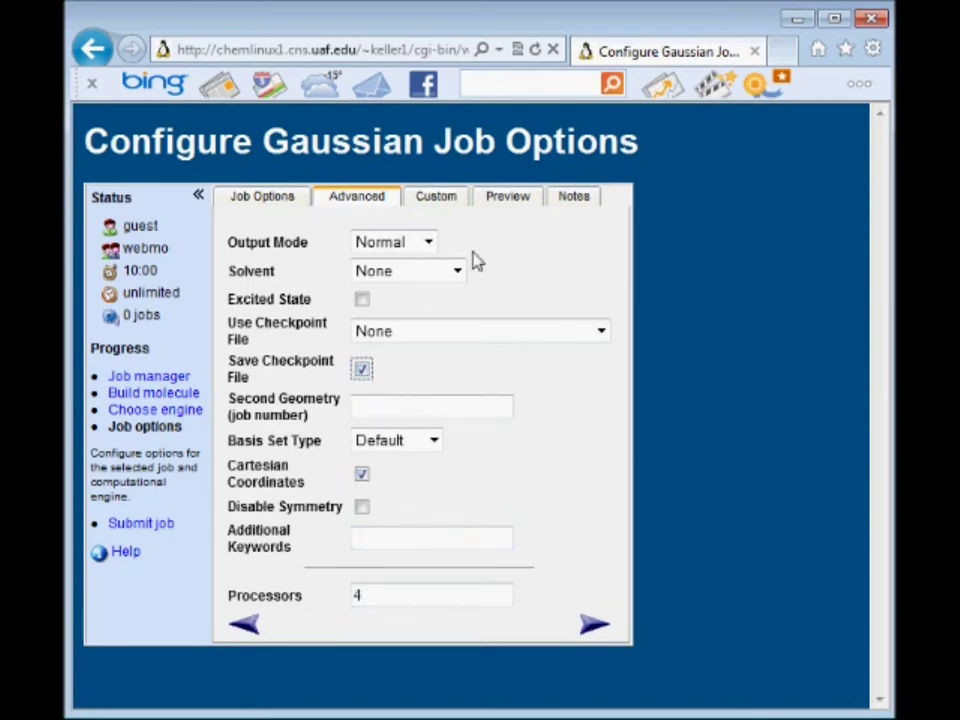
{"action": "left_click", "coordinate": [512, 198]}
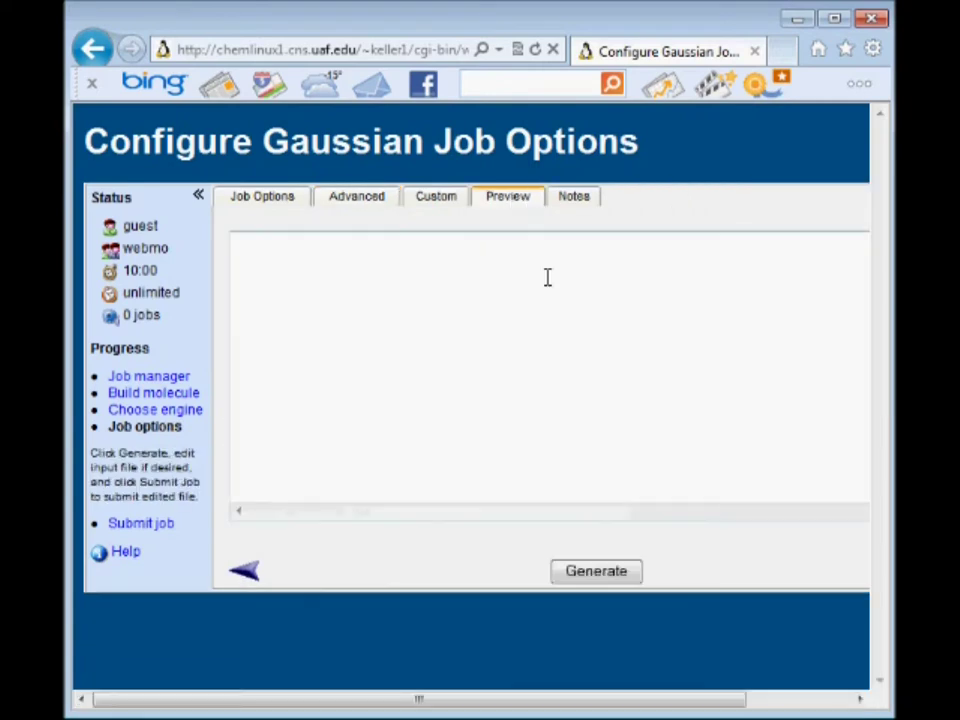
- Change the %CHK line of the generated input to DA-TS-321G-HF-TSOpt.chk and submit the job
{"action": "left_click", "coordinate": [605, 571]}
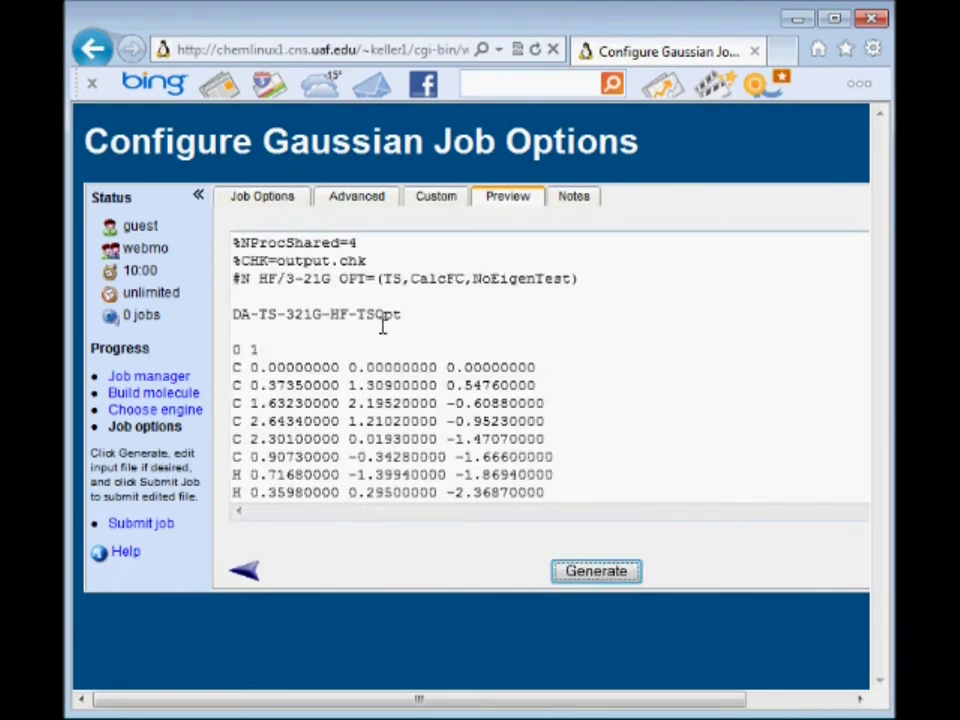
{"action": "left_click_drag", "start_coordinate": [401, 315], "coordinate": [237, 318]}
{"action": "key", "text": "ctrl+c"}
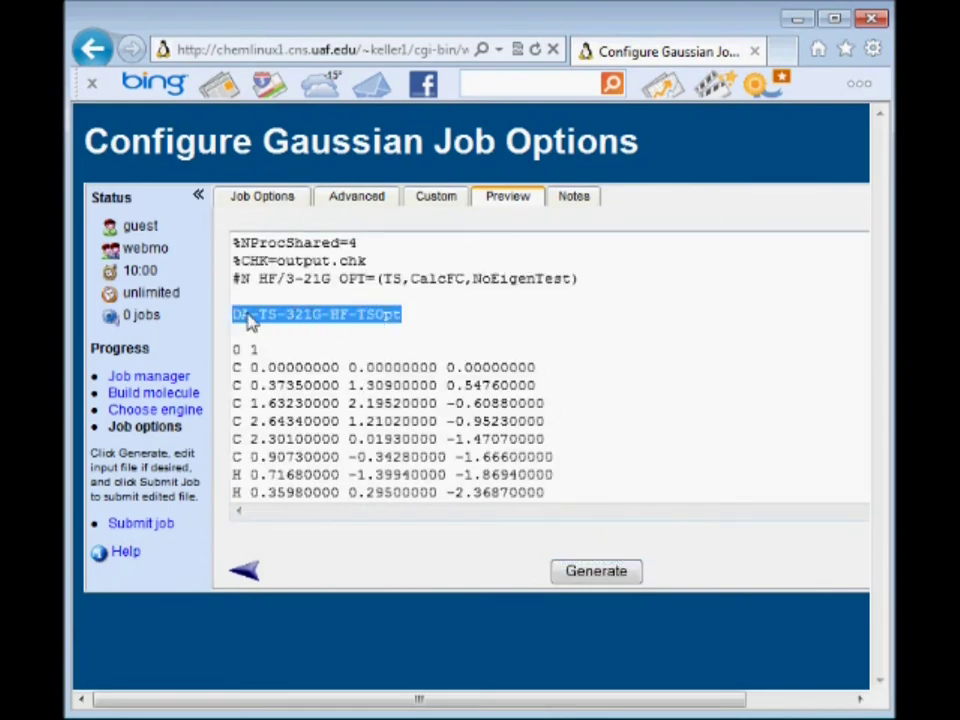
{"action": "left_click_drag", "start_coordinate": [330, 260], "coordinate": [287, 263]}
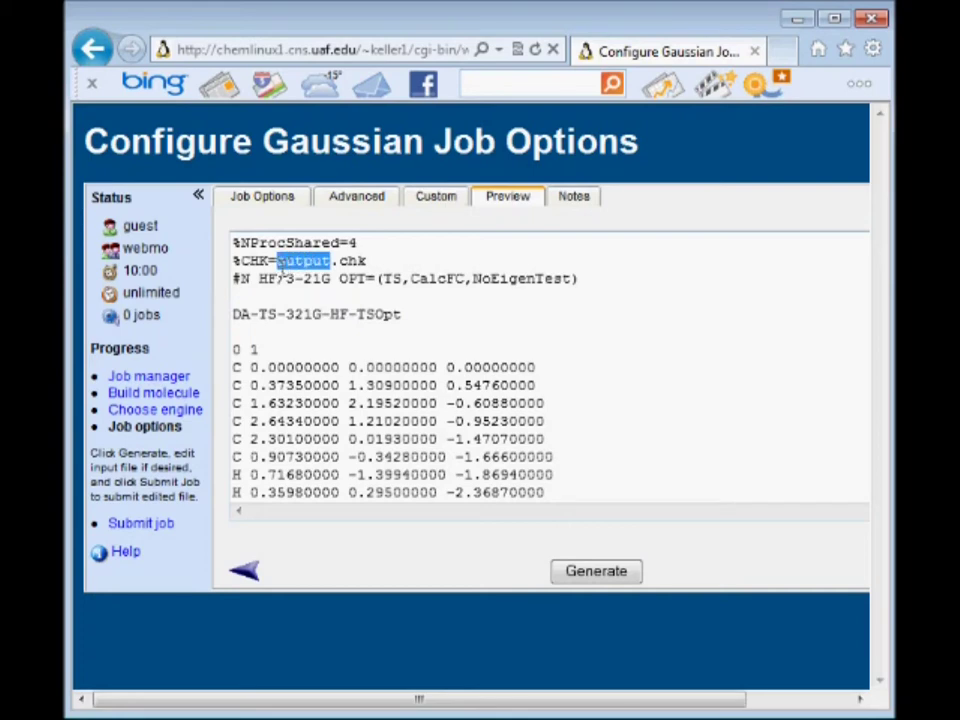
{"action": "key", "text": "ctrl+v"}
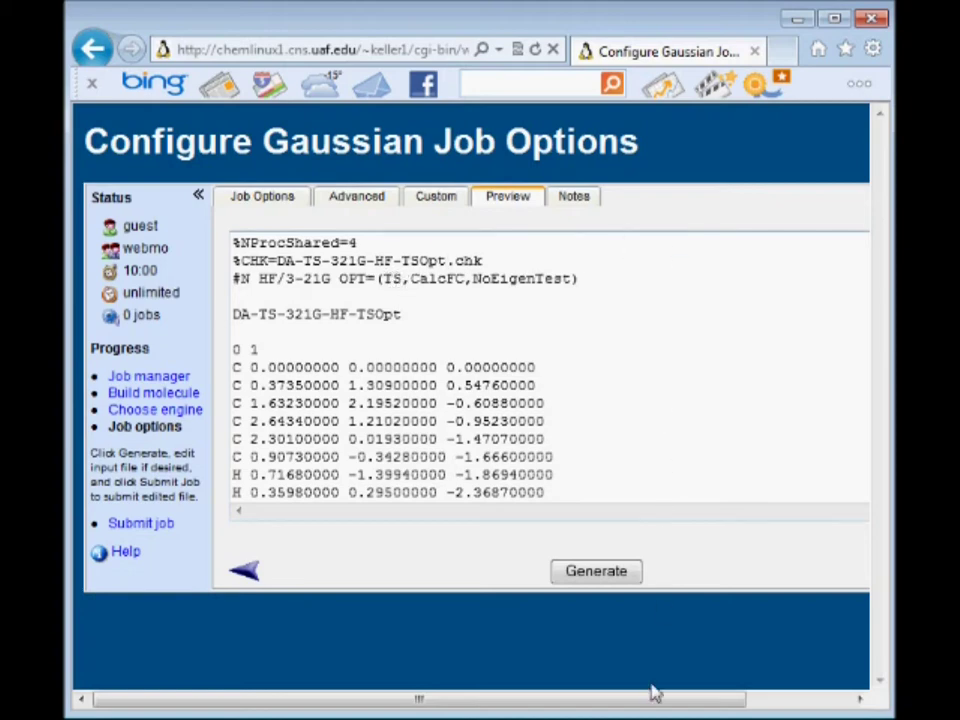
{"action": "left_click_drag", "start_coordinate": [652, 695], "coordinate": [793, 703]}
{"action": "left_click", "coordinate": [821, 571]}
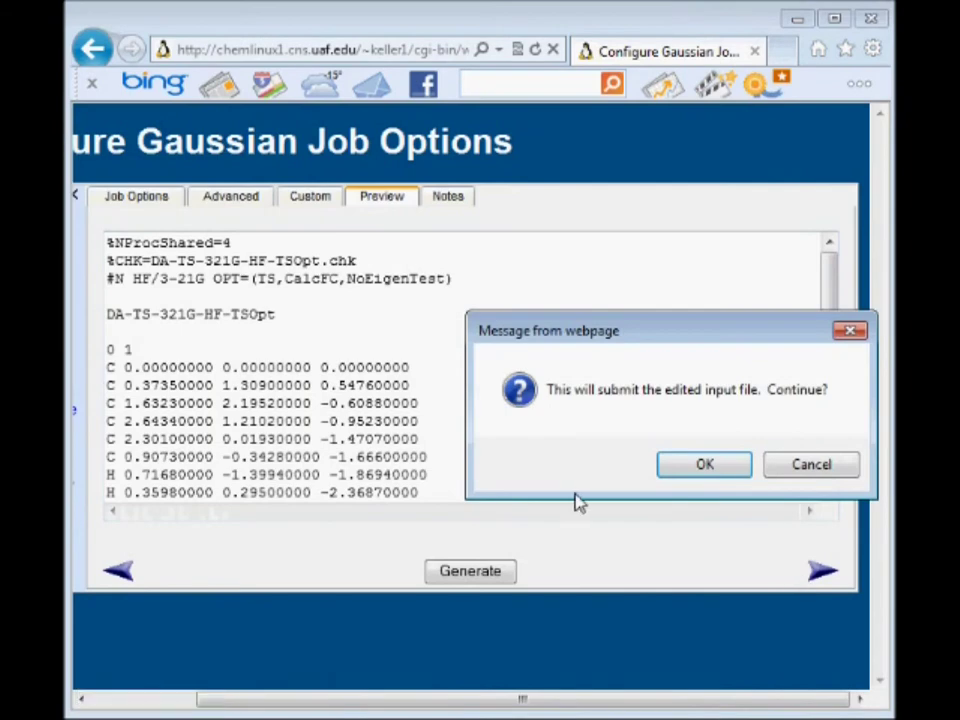
{"action": "left_click", "coordinate": [664, 468]}
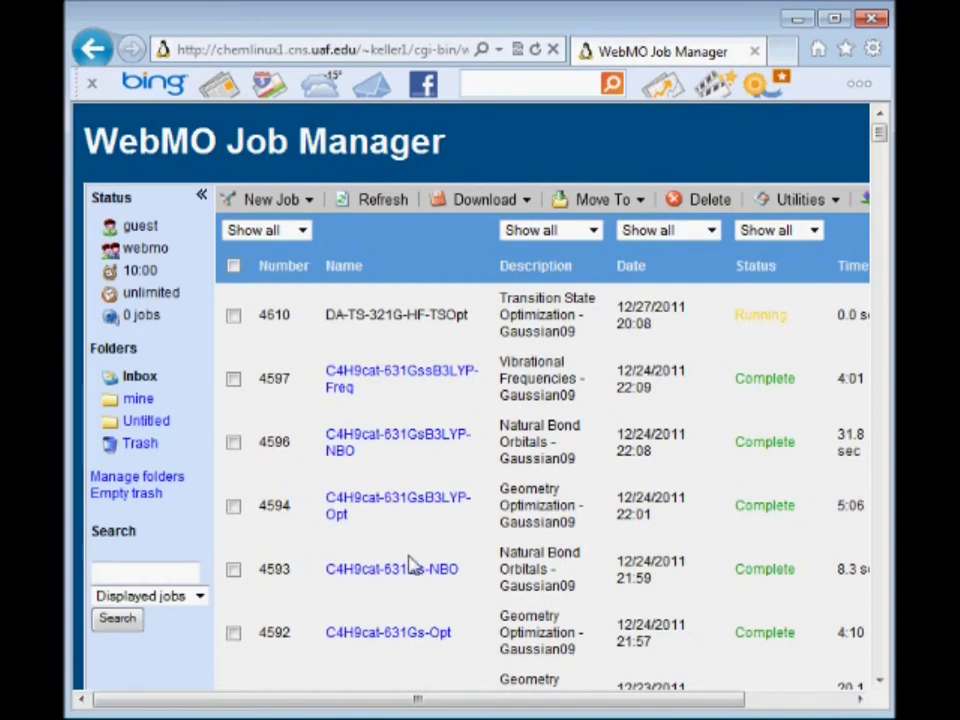
- Refresh the Job Manager and view the results page of running job 4610
{"action": "left_click_drag", "start_coordinate": [429, 703], "coordinate": [568, 706]}
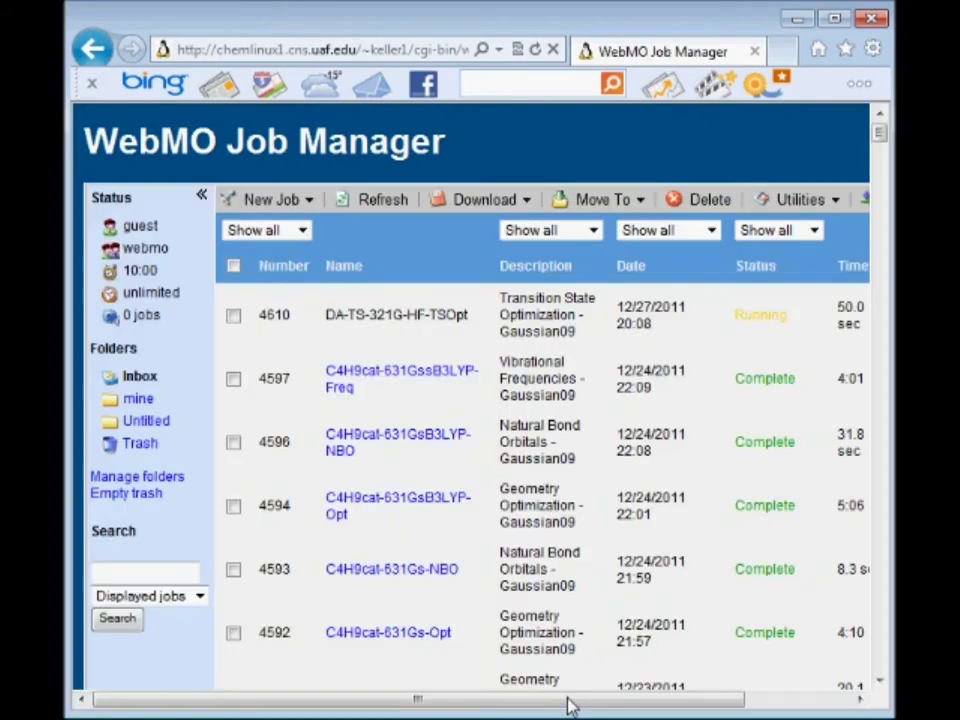
{"action": "left_click_drag", "start_coordinate": [575, 706], "coordinate": [690, 707]}
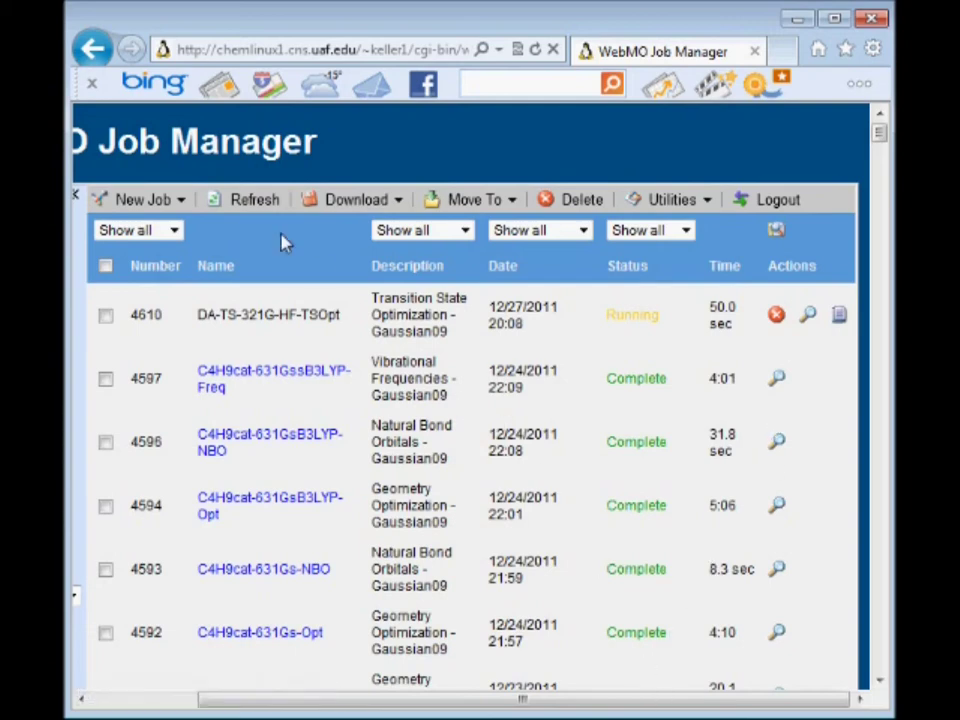
{"action": "left_click", "coordinate": [262, 202]}
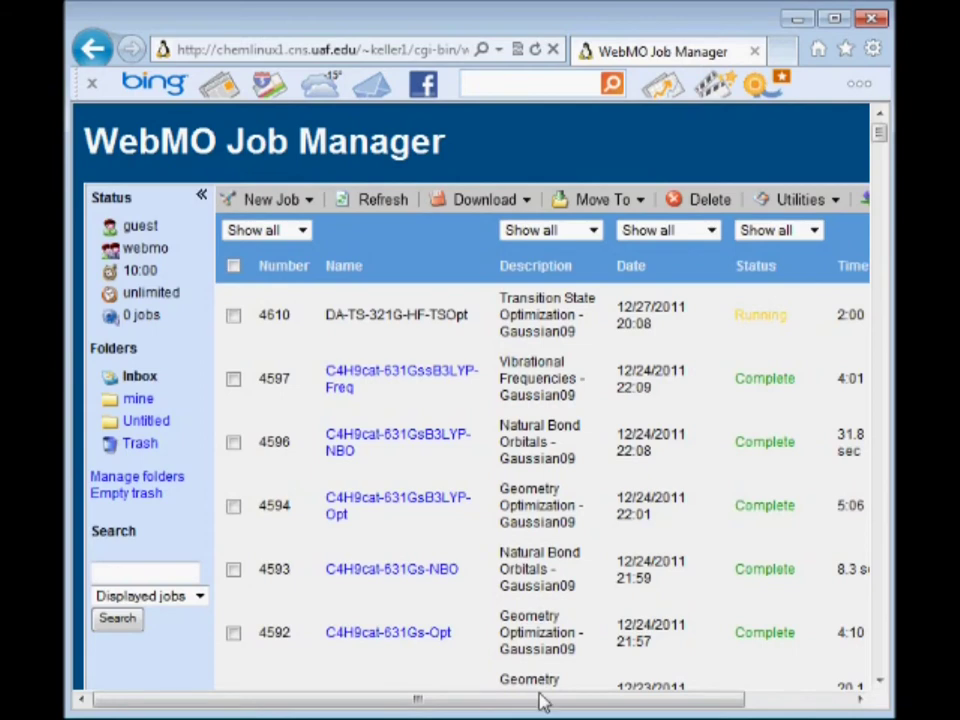
{"action": "left_click_drag", "start_coordinate": [542, 703], "coordinate": [697, 707]}
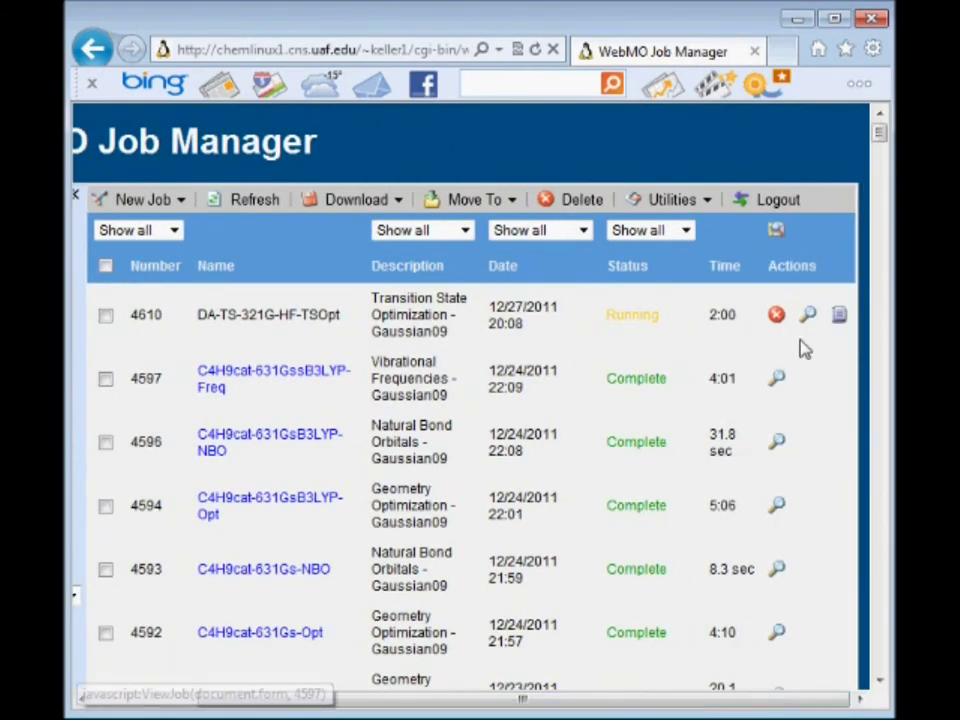
{"action": "left_click", "coordinate": [808, 315]}
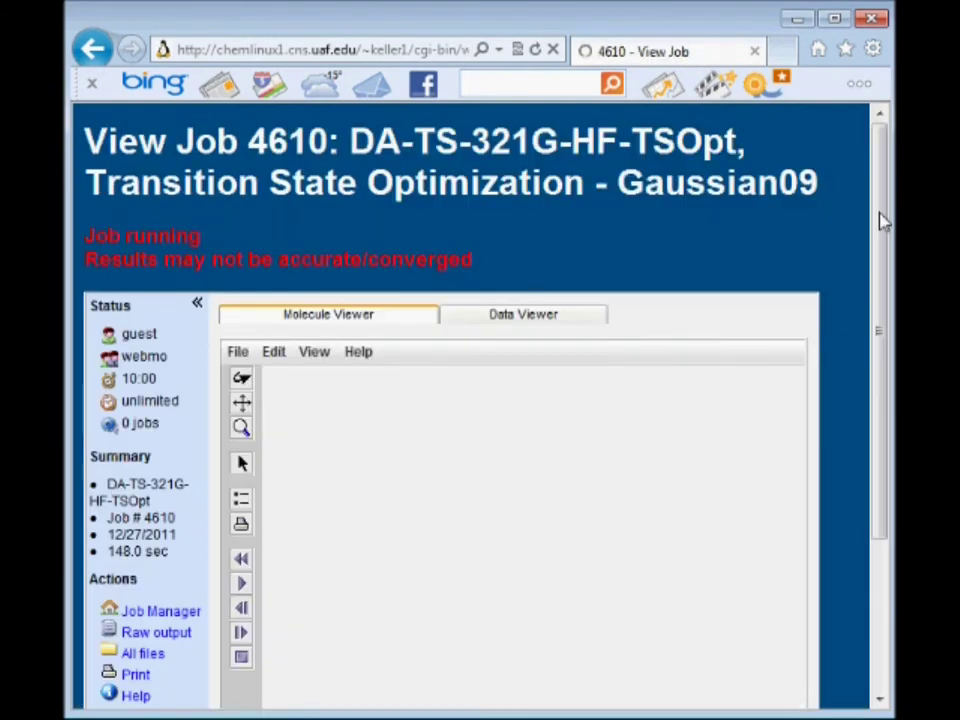
- Plot job 4610's geometry sequence energies, then reopen the now-complete DA-TS-321G-HF-TSOpt job
{"action": "left_click_drag", "start_coordinate": [880, 172], "coordinate": [831, 326]}
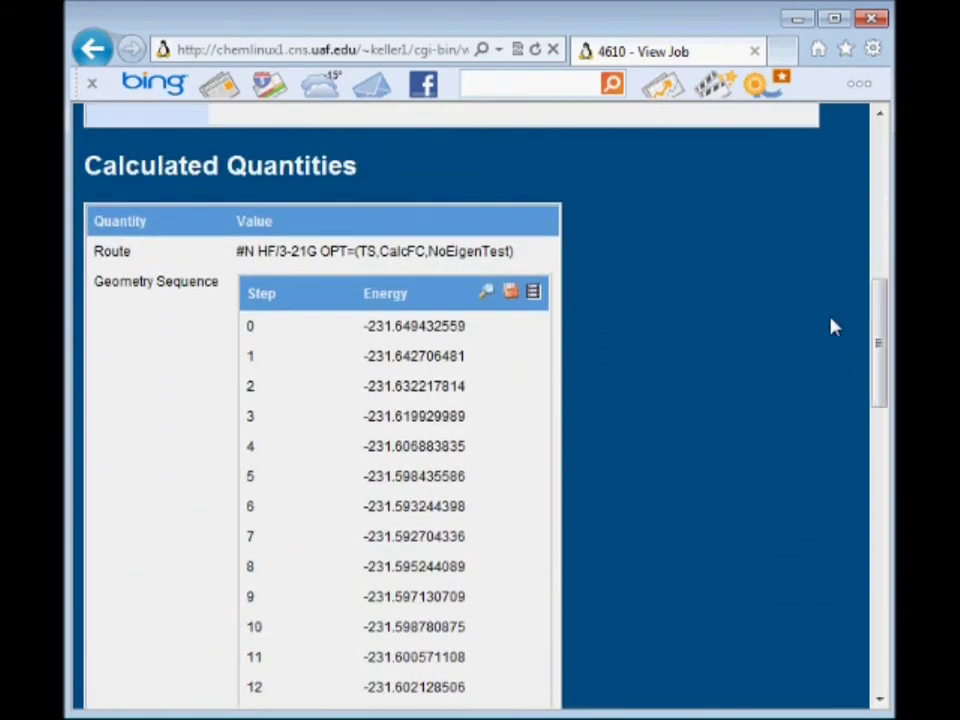
{"action": "left_click", "coordinate": [488, 295]}
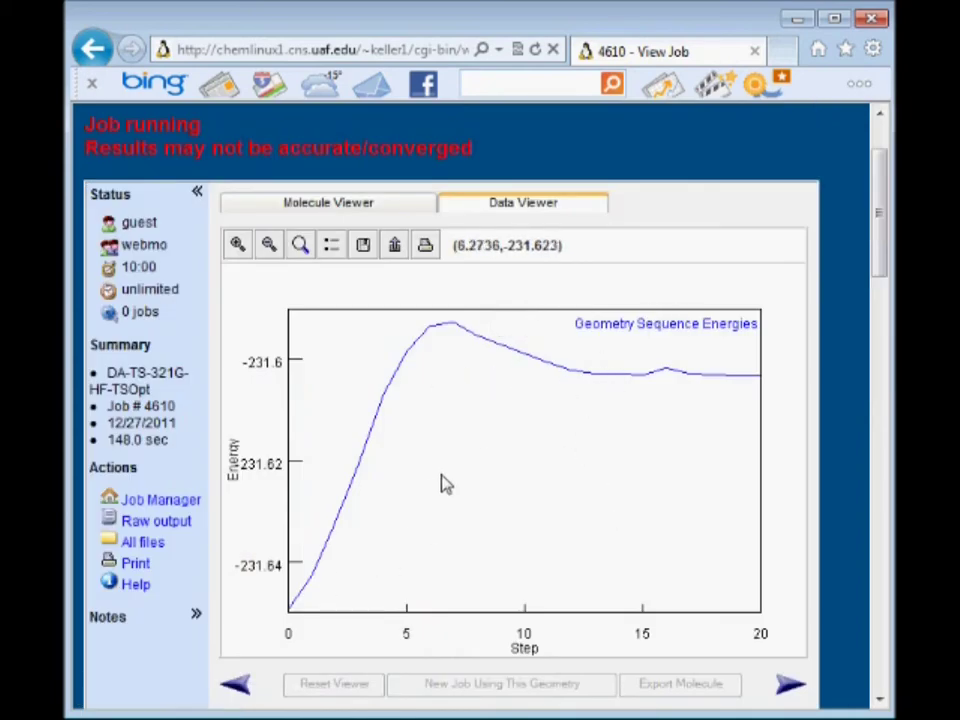
{"action": "mouse_move", "coordinate": [879, 253]}
{"action": "left_mouse_down"}
{"action": "mouse_move", "coordinate": [885, 294]}
{"action": "mouse_move", "coordinate": [885, 274]}
{"action": "left_mouse_up"}
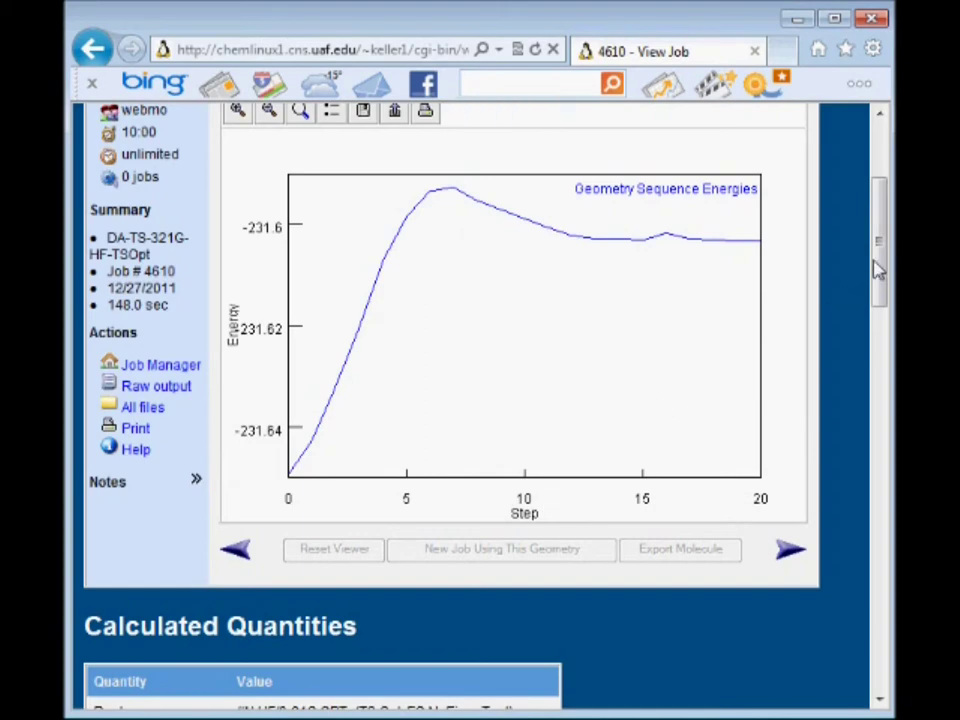
{"action": "mouse_move", "coordinate": [879, 266]}
{"action": "left_mouse_down"}
{"action": "mouse_move", "coordinate": [881, 313]}
{"action": "mouse_move", "coordinate": [872, 257]}
{"action": "left_mouse_up"}
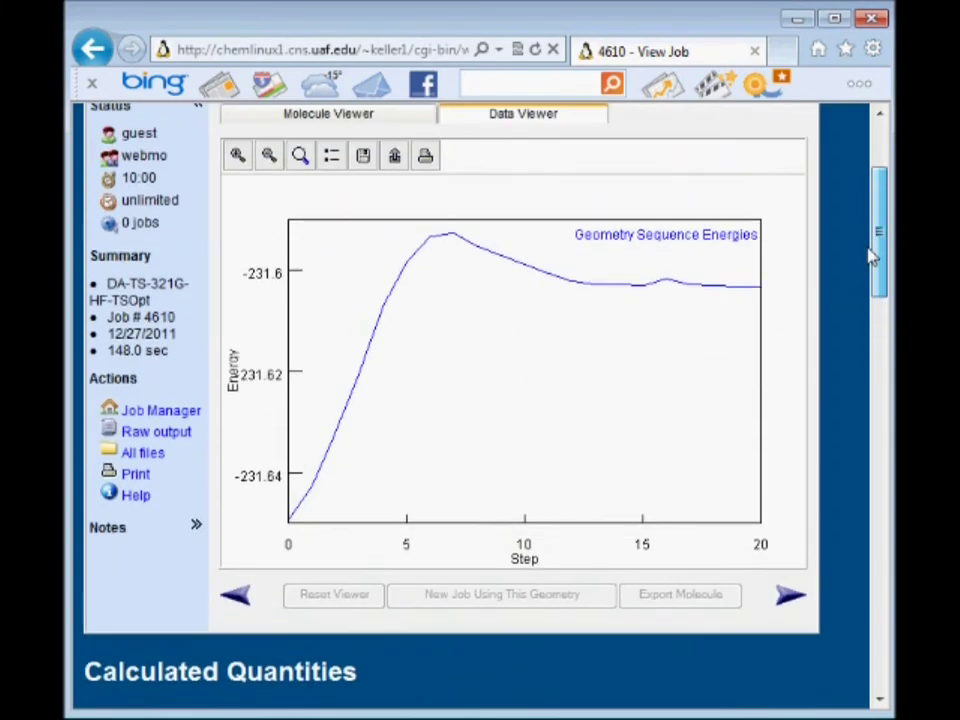
{"action": "left_click", "coordinate": [159, 416]}
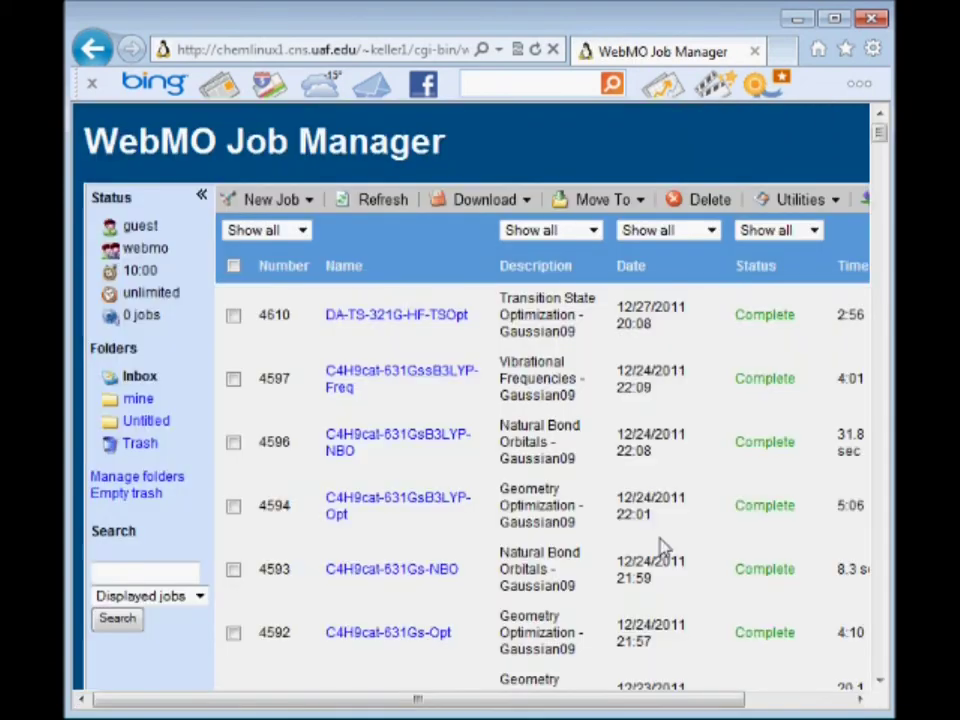
{"action": "left_click", "coordinate": [428, 318]}
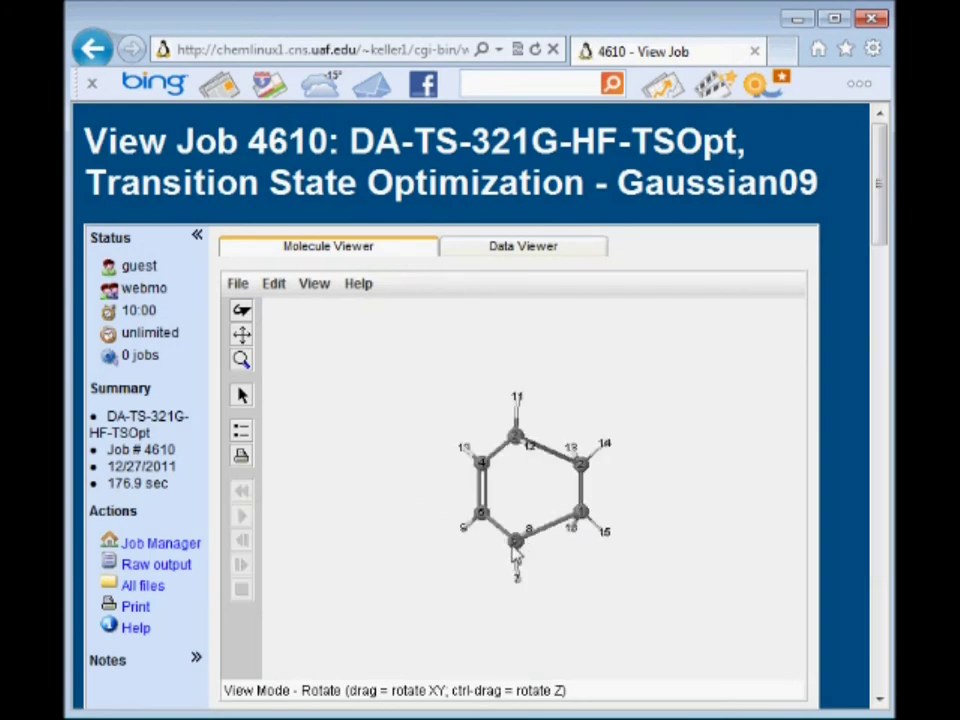
- Zoom and rotate the transition state, then measure the forming bond at 2.210 Å
{"action": "scroll", "coordinate": [512, 558], "scroll_direction": "up", "scroll_amount": 4}
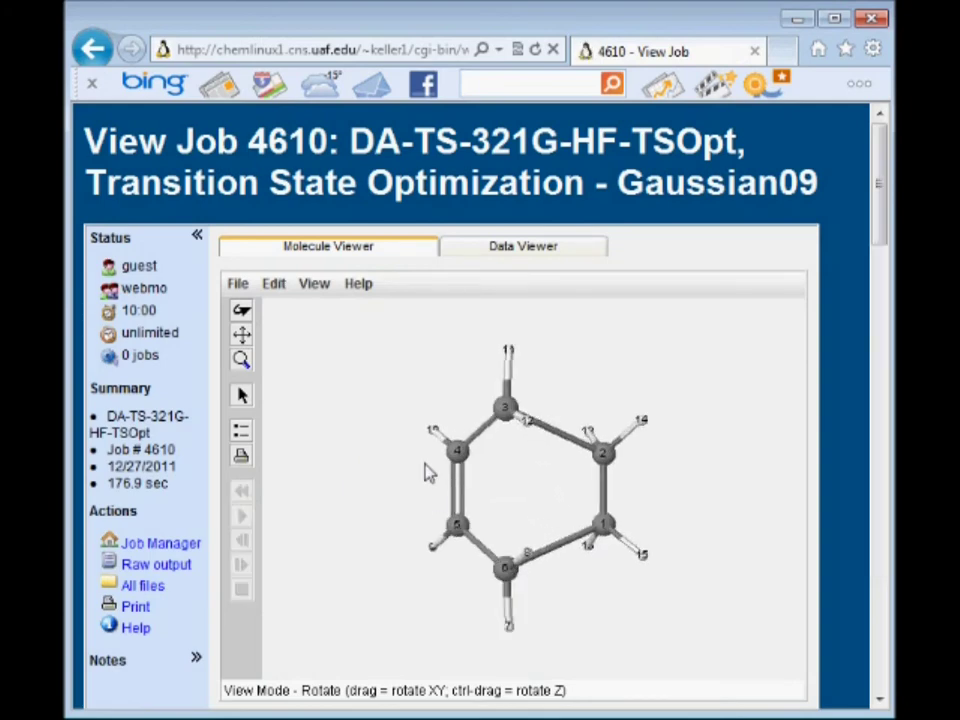
{"action": "left_click_drag", "start_coordinate": [289, 364], "coordinate": [418, 506]}
{"action": "left_click", "coordinate": [241, 396]}
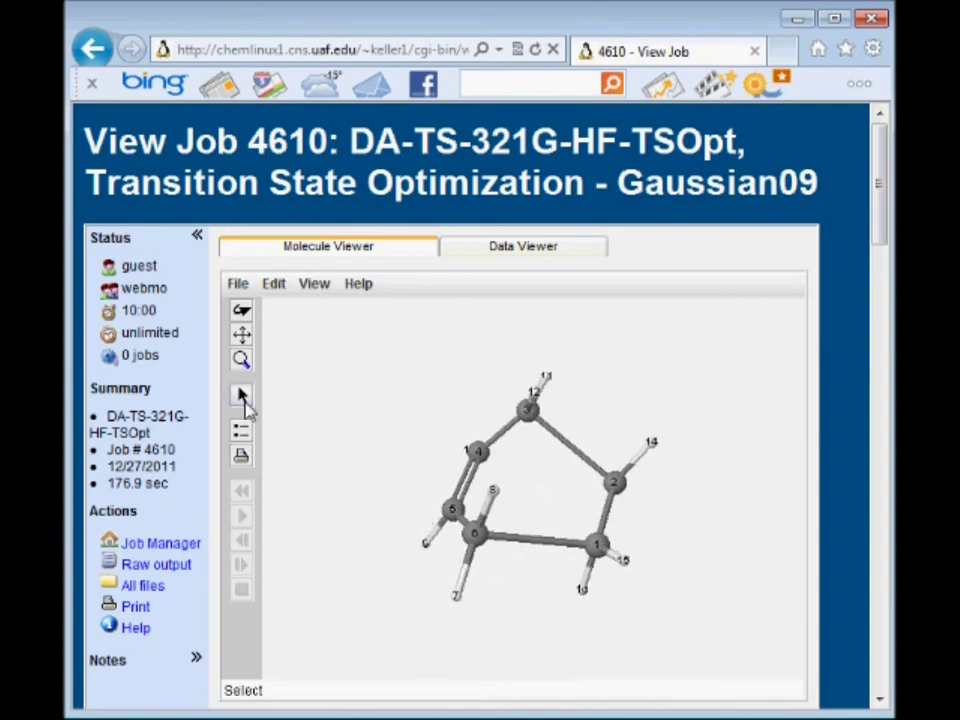
{"action": "left_click", "coordinate": [597, 546]}
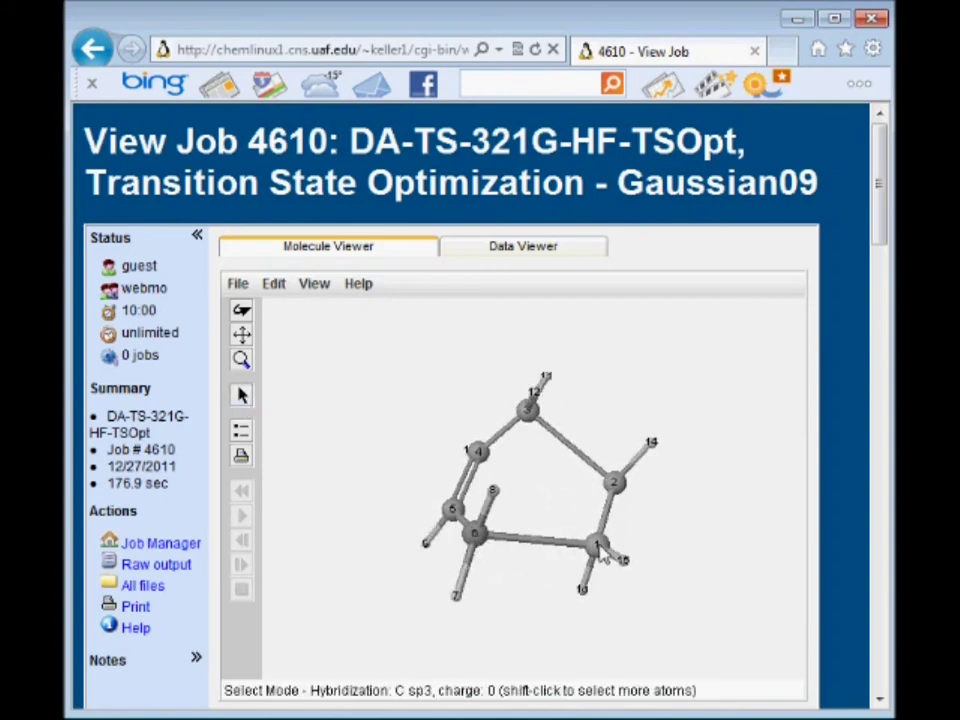
{"action": "left_click", "coordinate": [601, 551], "text": "shift"}
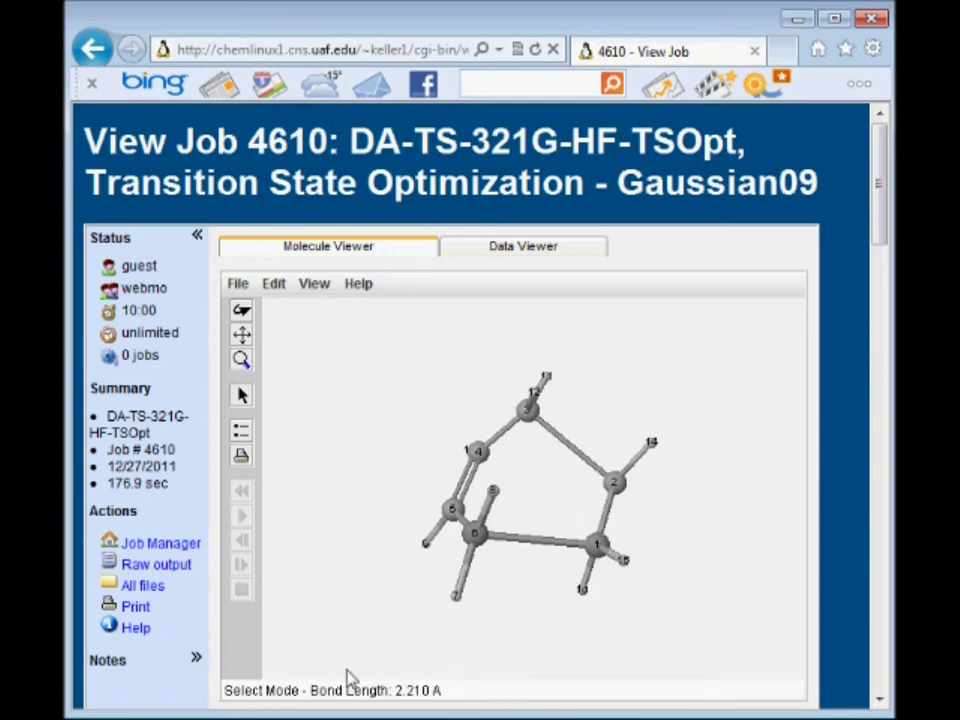
{"action": "left_click", "coordinate": [411, 426]}
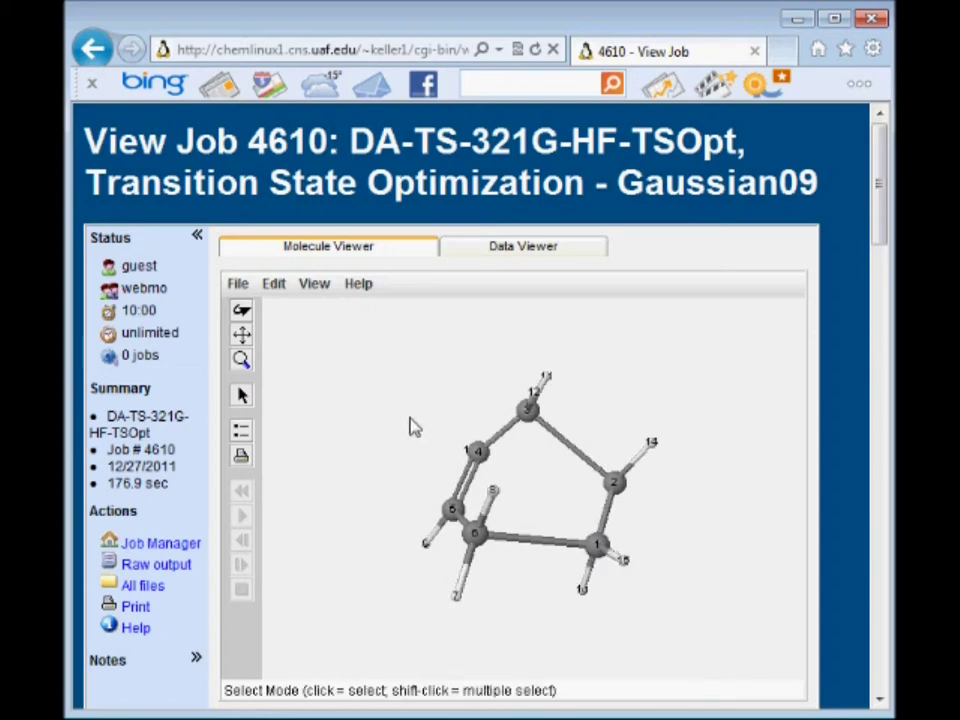
- Rotate the optimized transition-state structure further to inspect its shape
{"action": "mouse_move", "coordinate": [881, 205]}
{"action": "left_mouse_down"}
{"action": "mouse_move", "coordinate": [881, 249]}
{"action": "mouse_move", "coordinate": [881, 225]}
{"action": "left_mouse_up"}
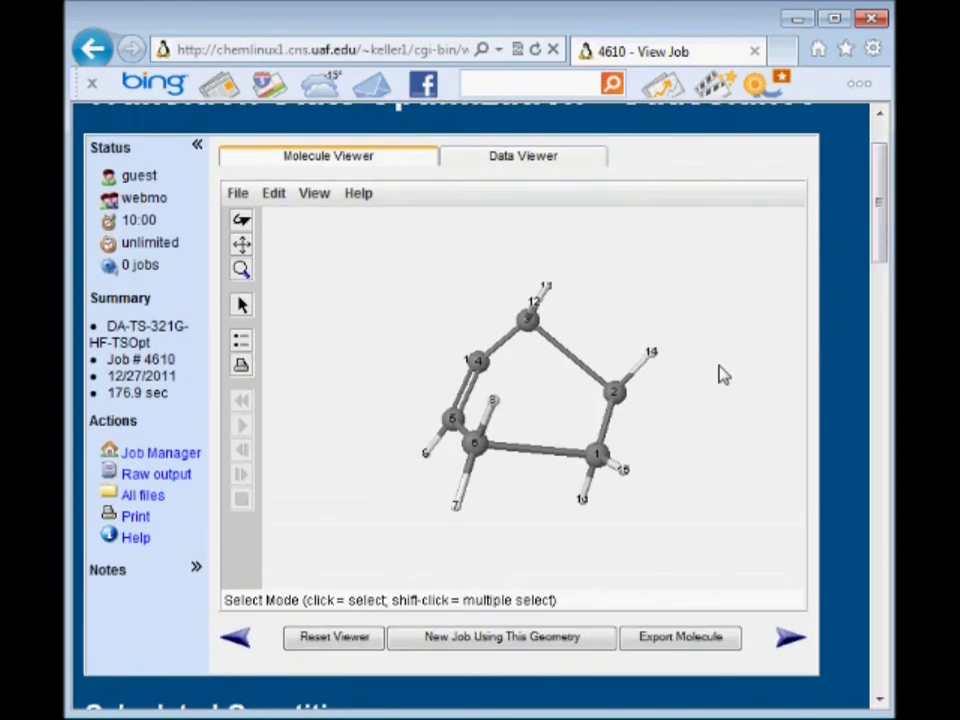
{"action": "left_click", "coordinate": [242, 221]}
{"action": "left_click_drag", "start_coordinate": [420, 330], "coordinate": [668, 450]}
{"action": "left_click_drag", "start_coordinate": [484, 428], "coordinate": [390, 460]}
- From the optimized geometry, submit a Vibrational Frequencies job renamed DA-TS-321G-HF-Freq
{"action": "left_click", "coordinate": [481, 650]}
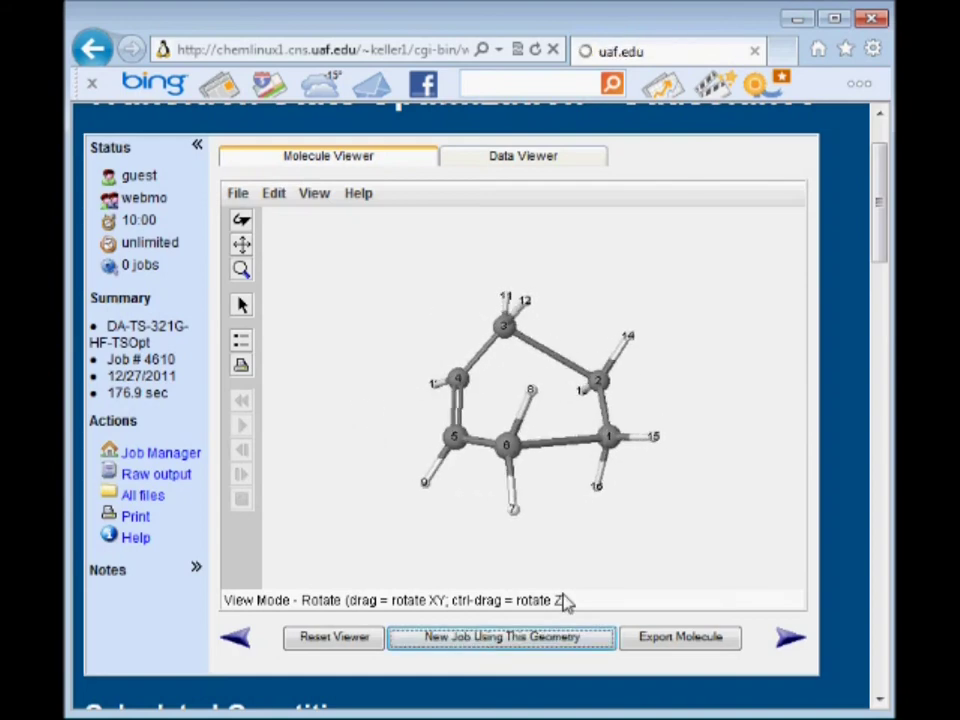
{"action": "left_click", "coordinate": [789, 627]}
{"action": "left_click", "coordinate": [625, 453]}
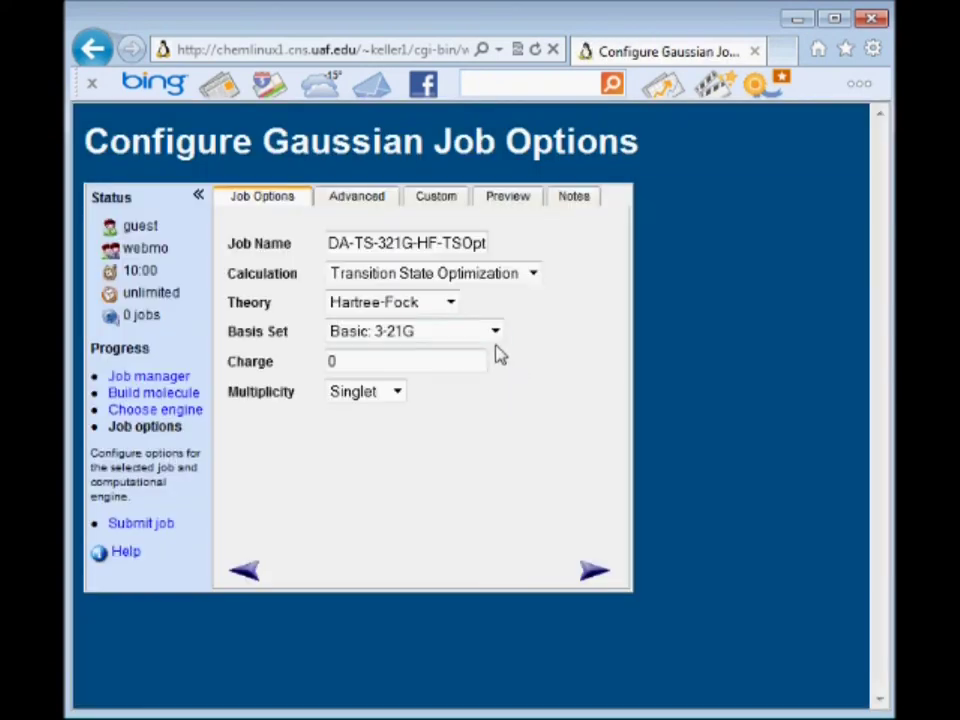
{"action": "left_click_drag", "start_coordinate": [446, 244], "coordinate": [487, 244]}
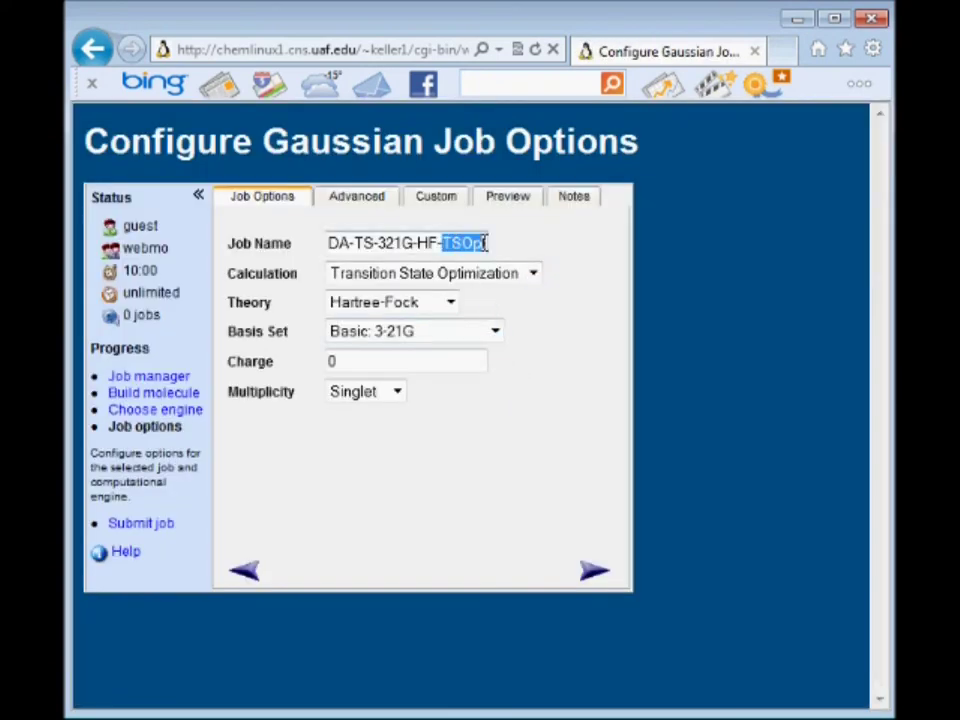
{"action": "type", "text": "Freq"}
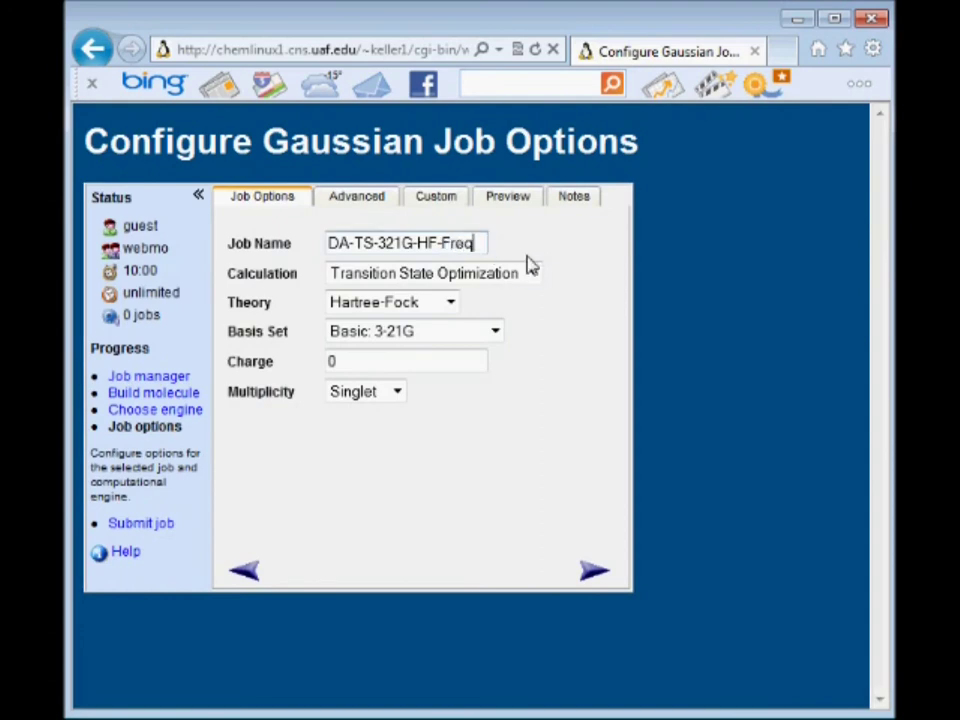
{"action": "left_click", "coordinate": [533, 272]}
{"action": "left_click", "coordinate": [485, 332]}
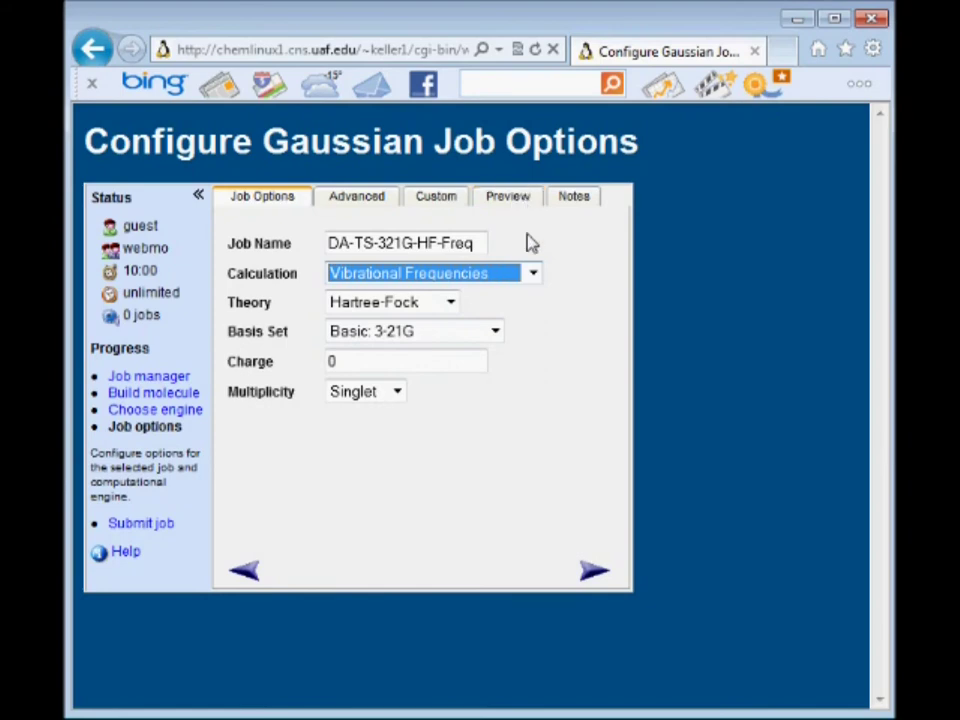
{"action": "left_click", "coordinate": [592, 575]}
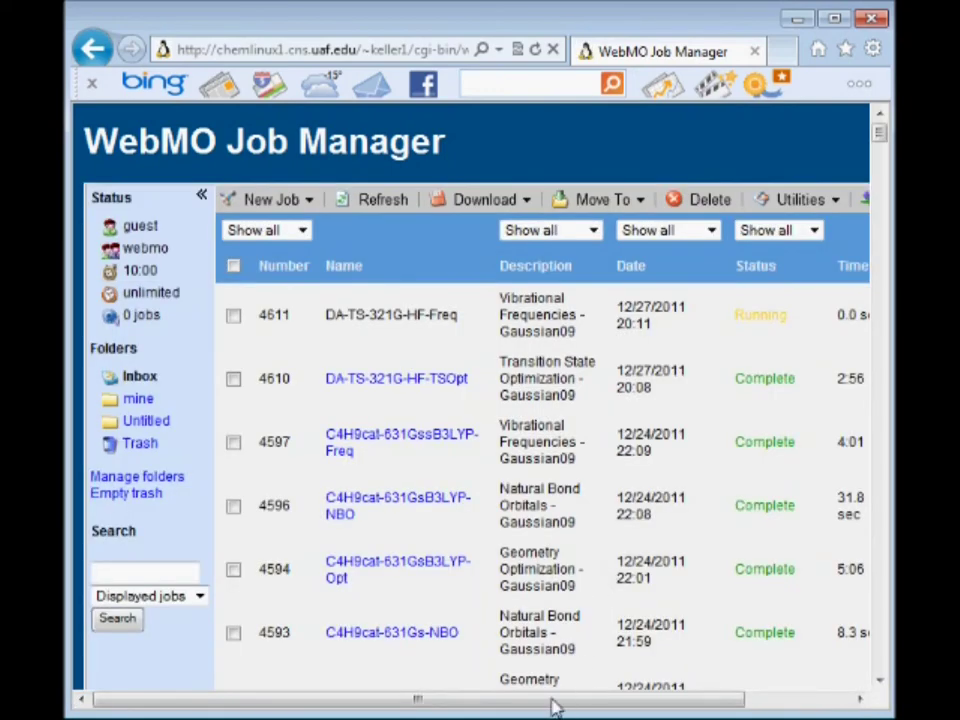
- Open the DA-TS-321G-HF-Freq results, tilt the molecule, and show the Vibrational Modes table
{"action": "left_click_drag", "start_coordinate": [553, 707], "coordinate": [676, 706]}
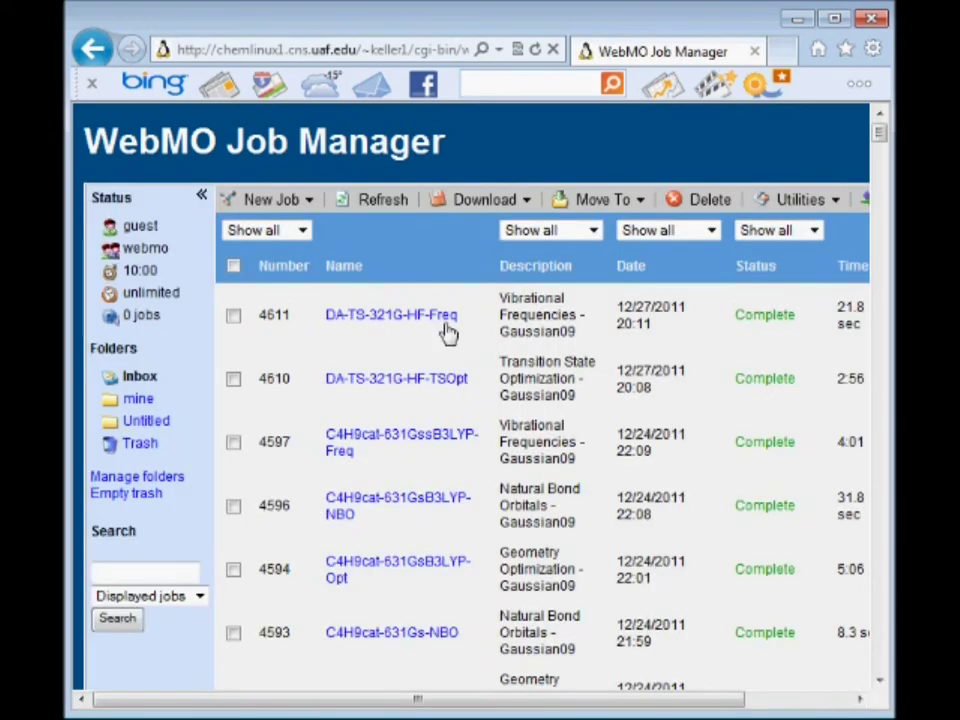
{"action": "left_click", "coordinate": [447, 327]}
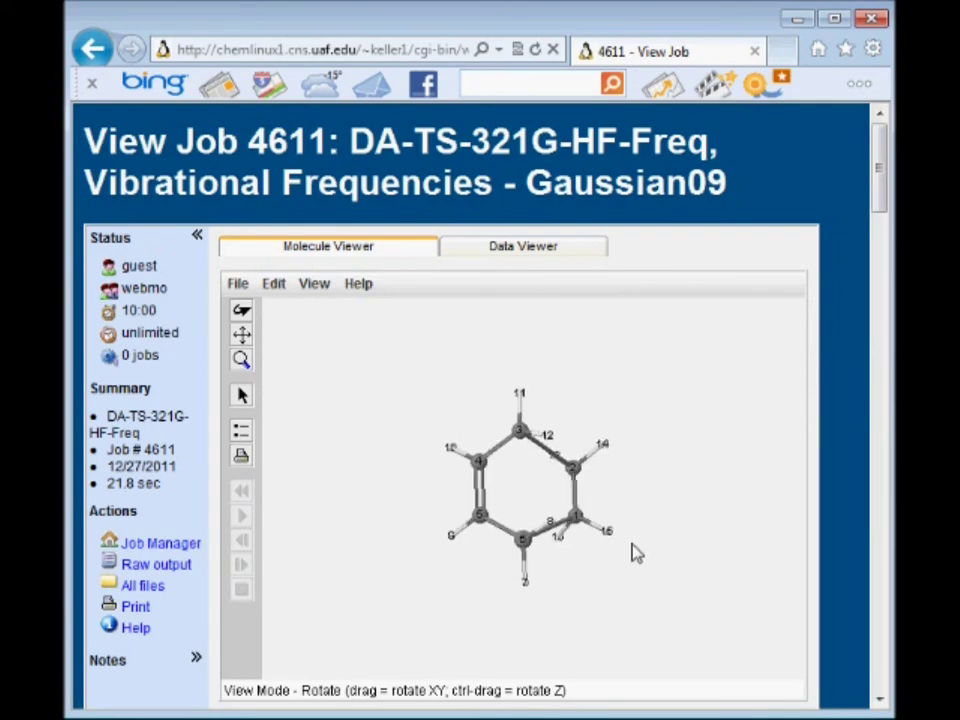
{"action": "left_click_drag", "start_coordinate": [632, 561], "coordinate": [657, 508]}
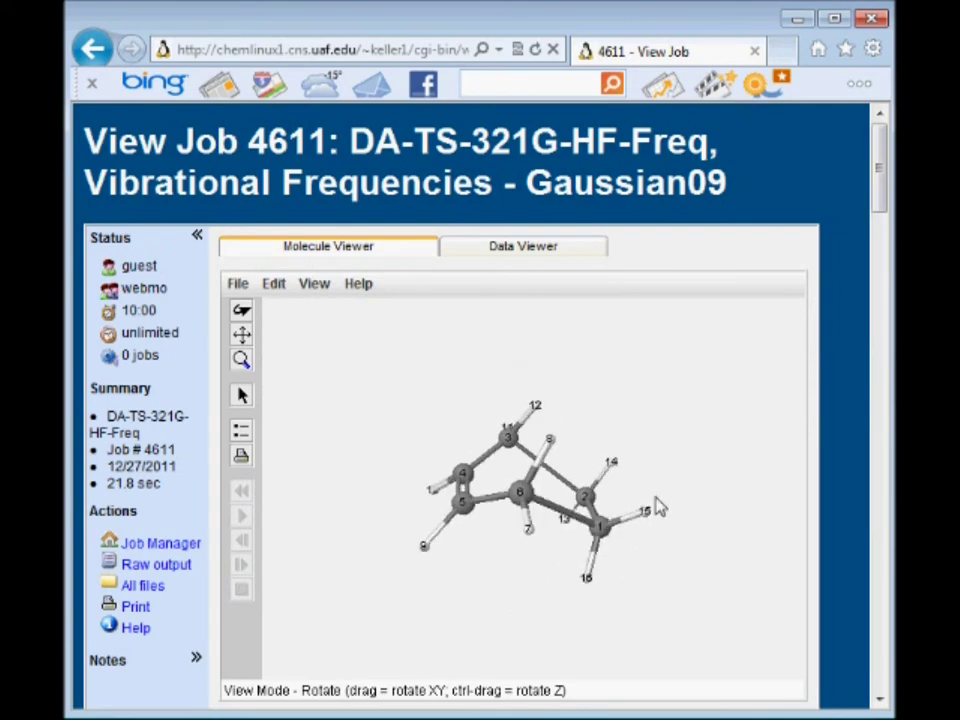
{"action": "left_click_drag", "start_coordinate": [886, 172], "coordinate": [886, 440]}
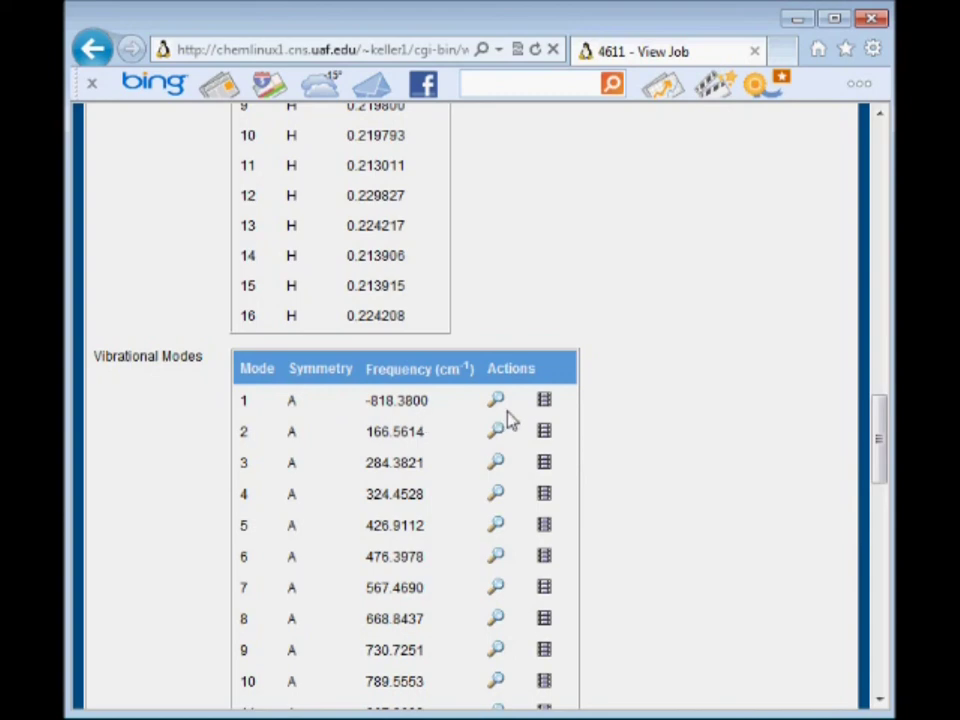
- Animate imaginary mode 1 at -818.4 cm⁻¹ and rotate the molecule to face the ring
{"action": "left_click", "coordinate": [545, 405]}
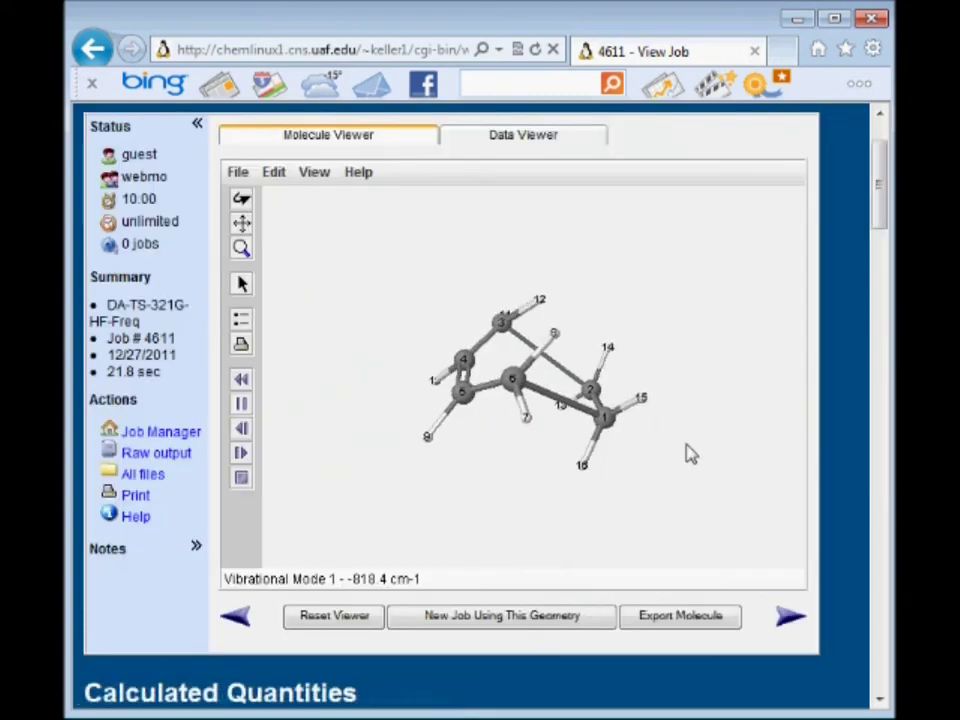
{"action": "left_click_drag", "start_coordinate": [706, 481], "coordinate": [697, 457]}
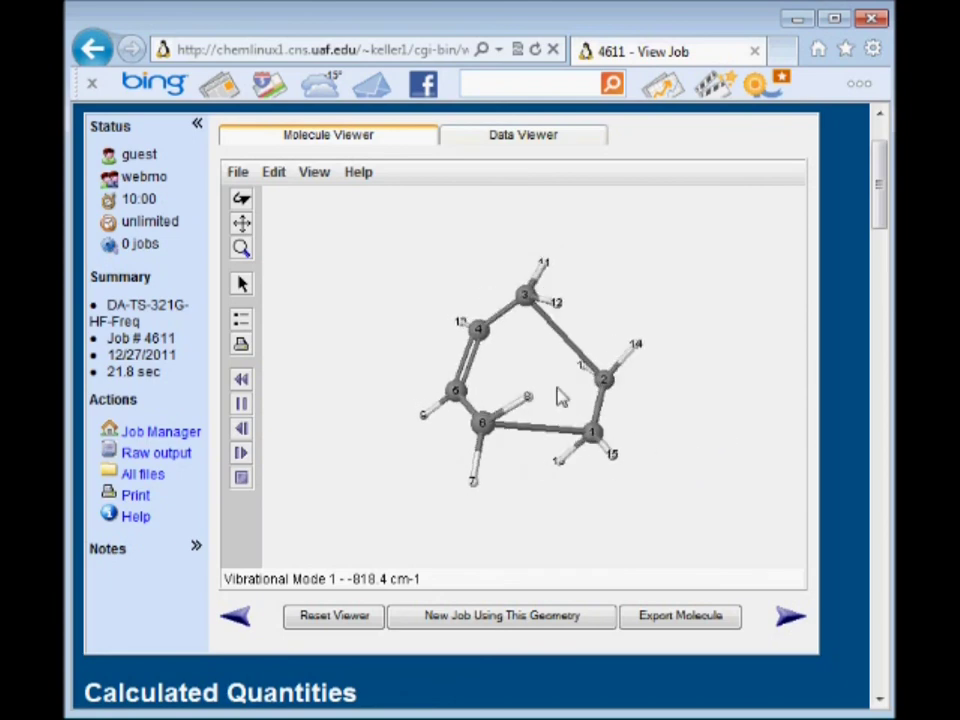